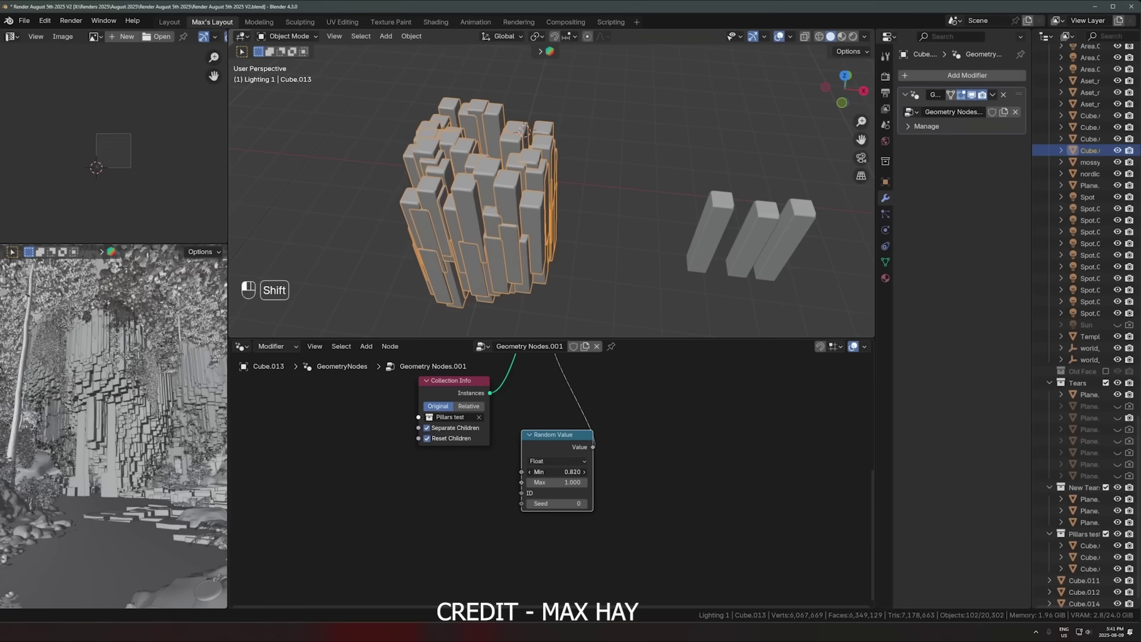
Feed the boolean-cut DOJO_BOOL sphere into Join Geometry in place of the Ico Sphere.
scroll(525, 173, "down", 3)
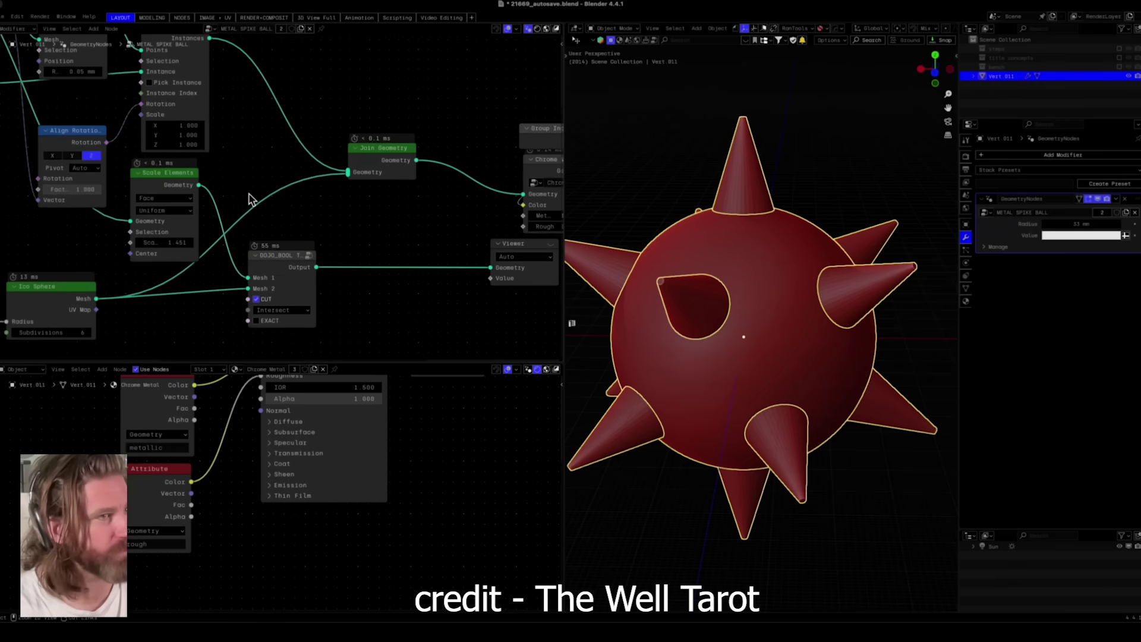
right_click_drag(279, 207, 289, 214, "ctrl")
left_click_drag(351, 190, 347, 173)
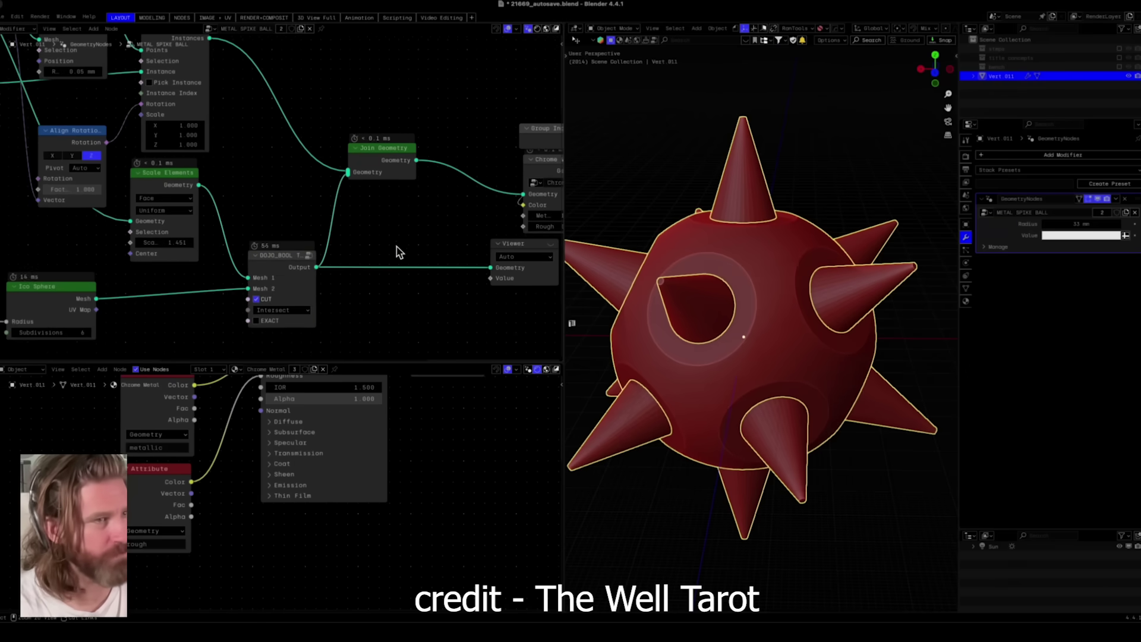
middle_click_drag(434, 230, 273, 282)
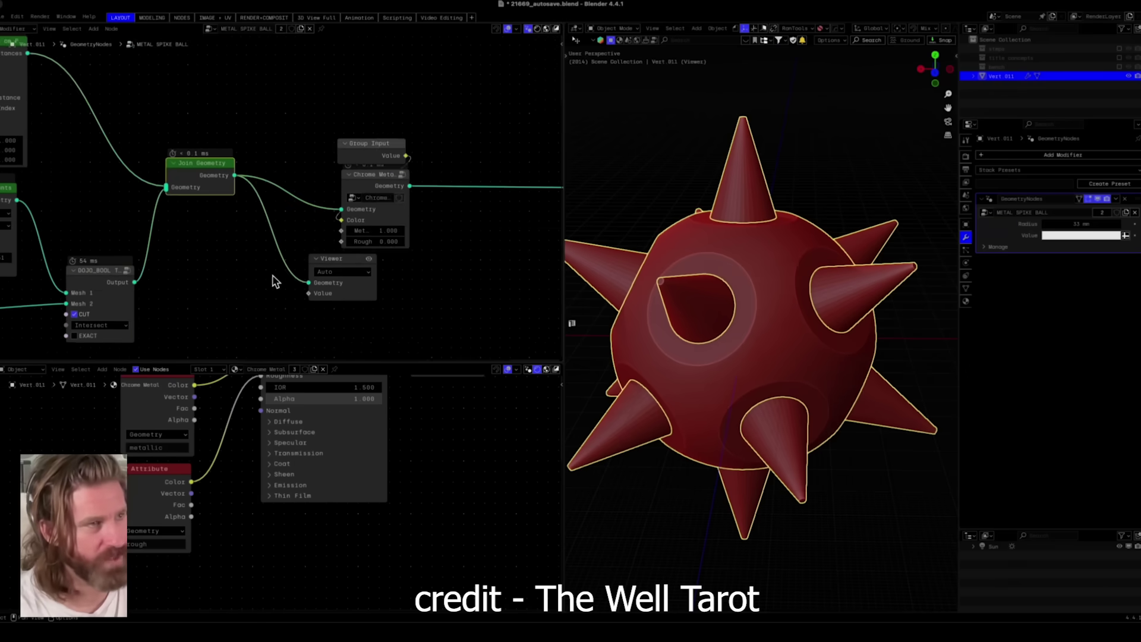
Preview the Chrome Metal output in Rendered shading and lower Scale Elements to about 1.43.
left_click(397, 187, "ctrl+shift")
left_click(668, 237)
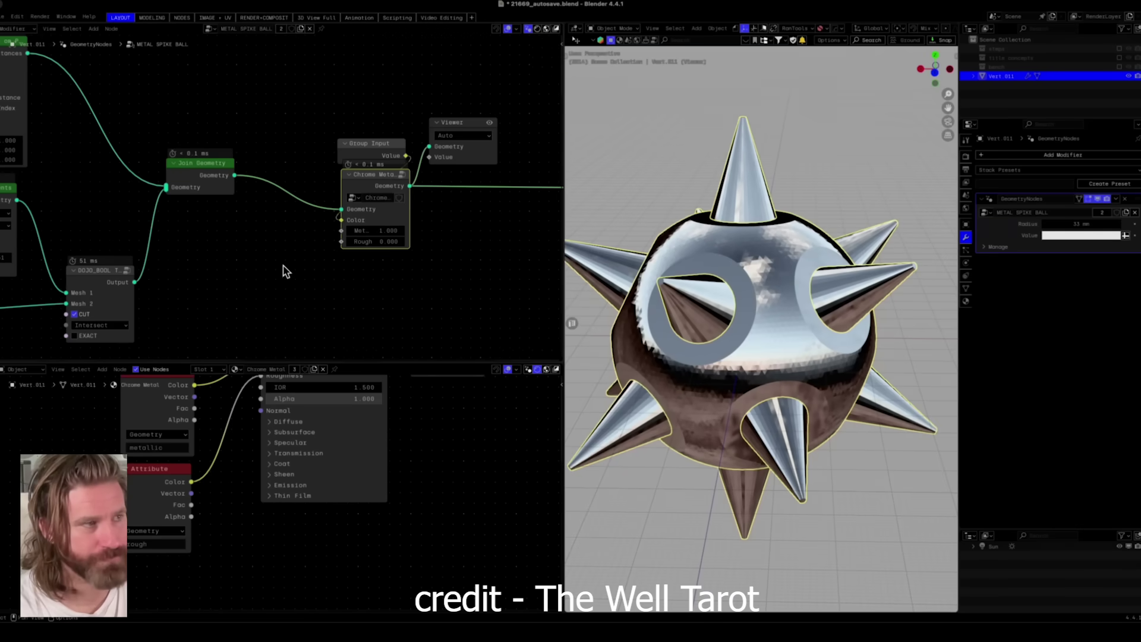
middle_click_drag(287, 272, 384, 214)
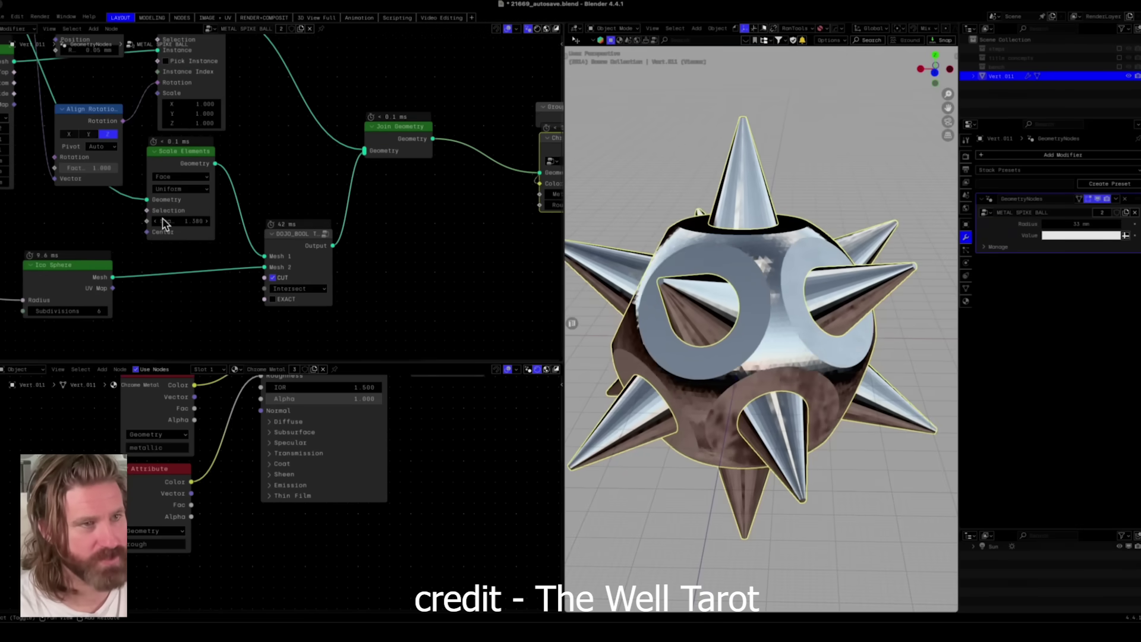
left_click_drag(195, 225, 188, 224)
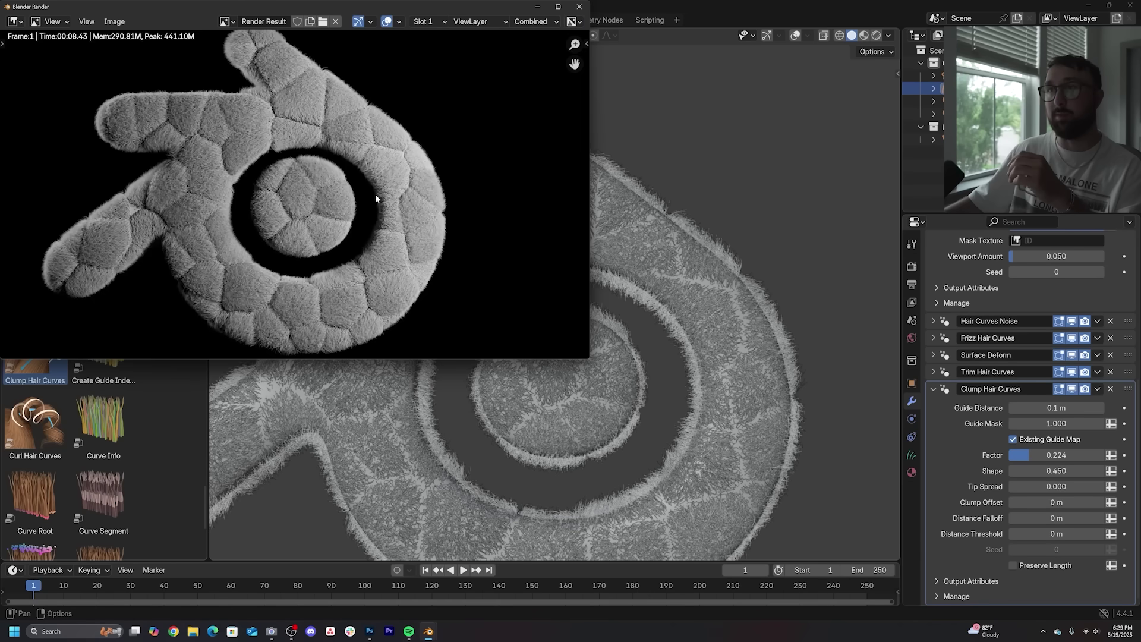
Orbit the viewport to a tilted perspective and play the hair strand animation.
scroll(257, 139, "up", 1)
scroll(319, 195, "down", 1)
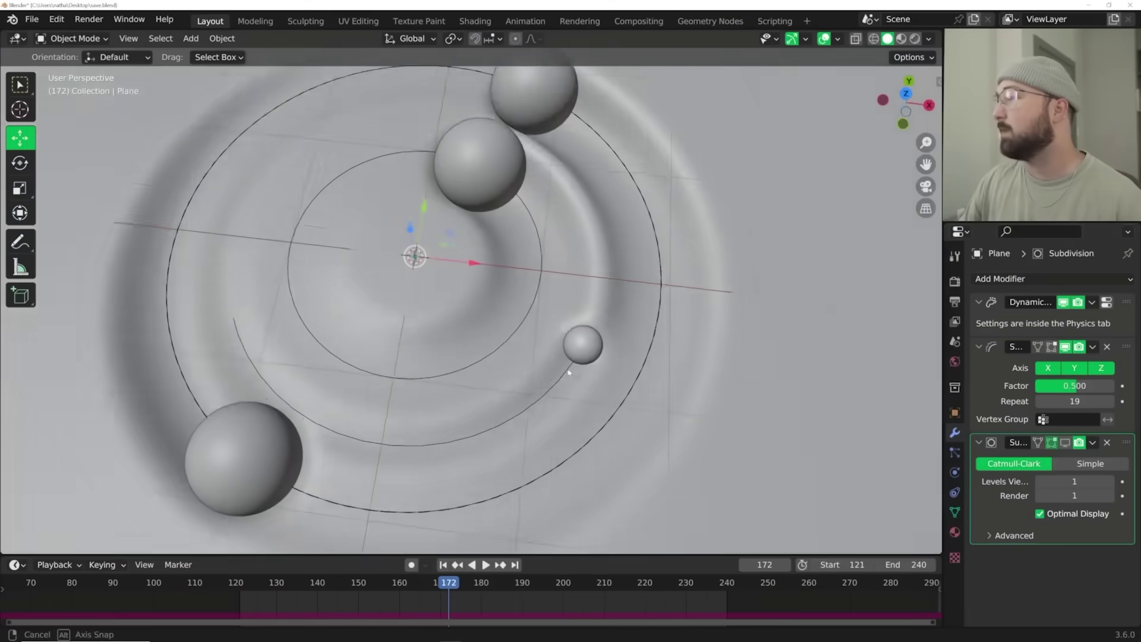
middle_click_drag(569, 373, 566, 309)
key("space")
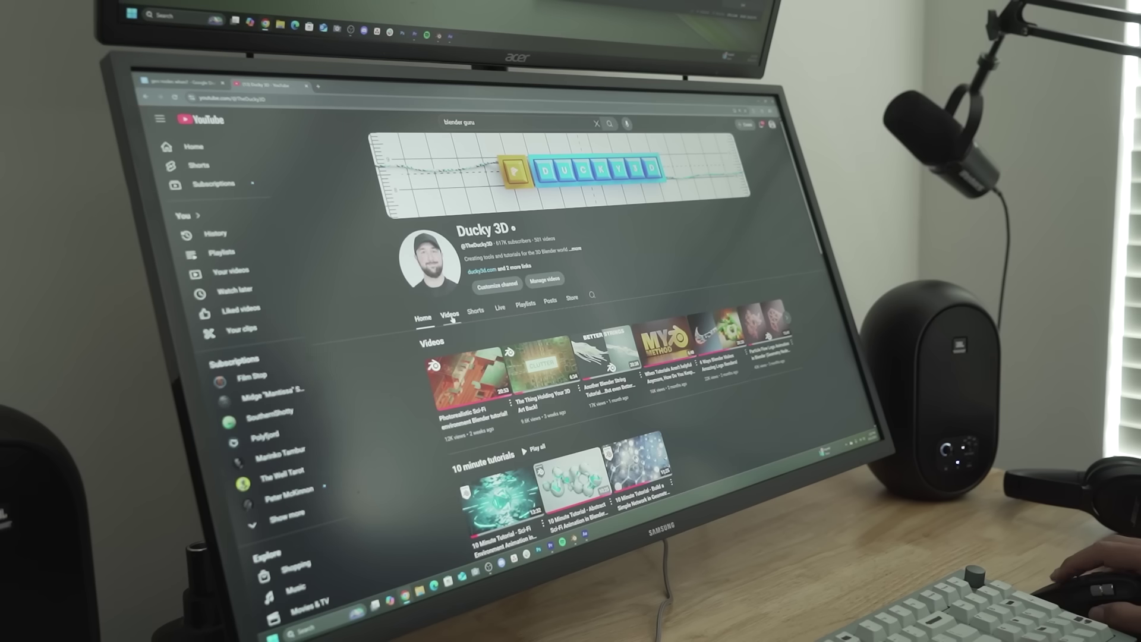
Open a video from the channel list, then insert a Combine XYZ node between Noise Texture and Set Position.
scroll(619, 251, "down", 5)
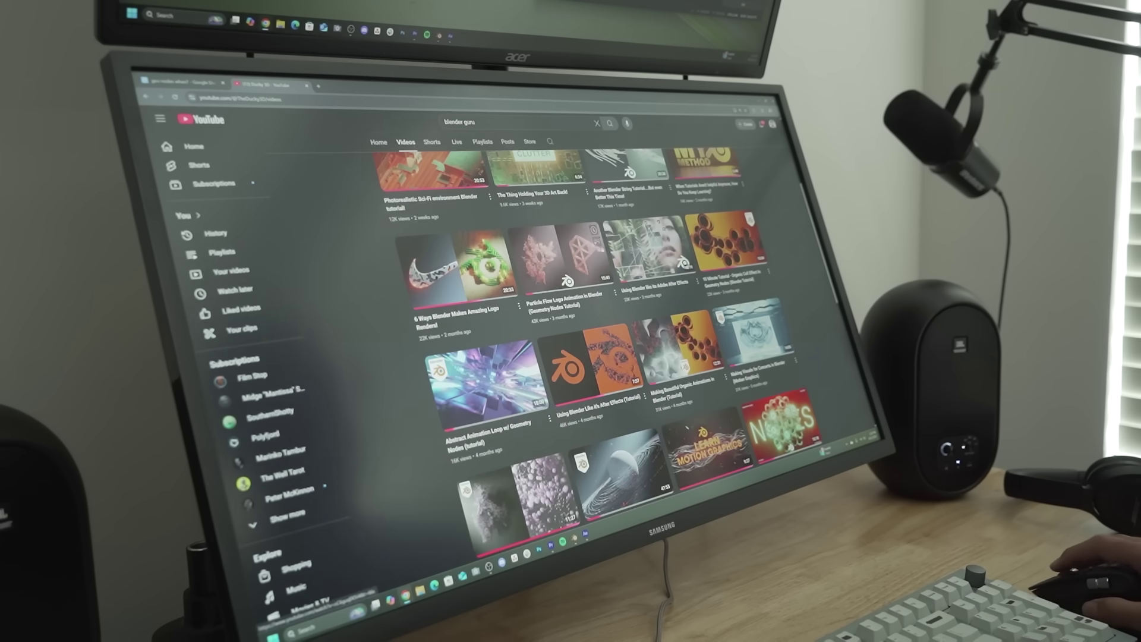
left_click(569, 251)
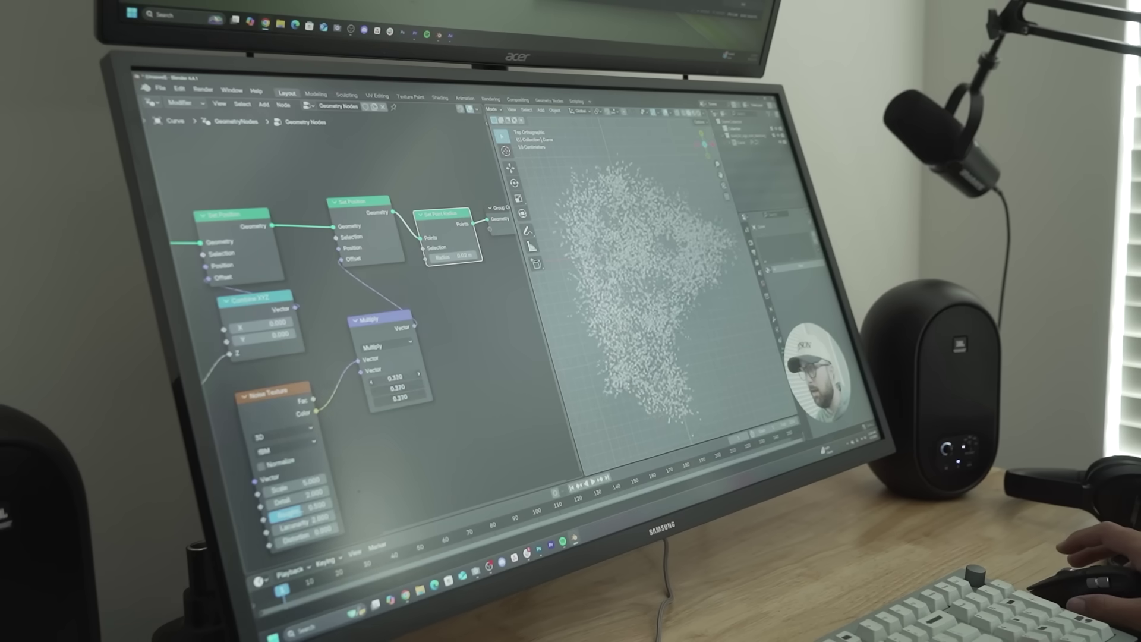
scroll(355, 408, "up", 3)
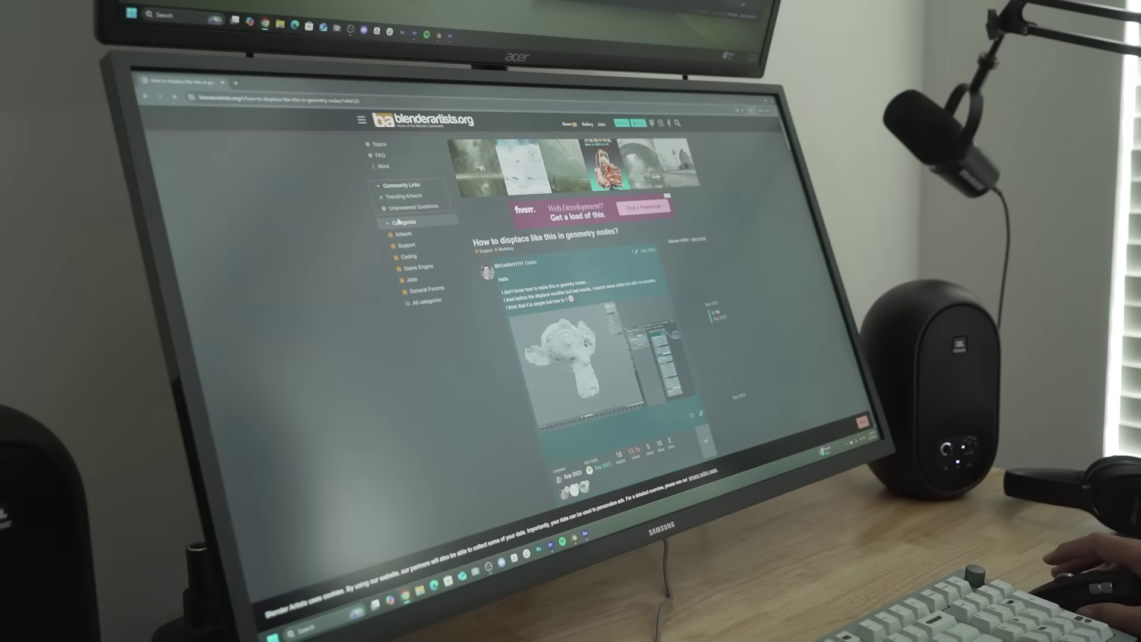
scroll(399, 221, "down", 3)
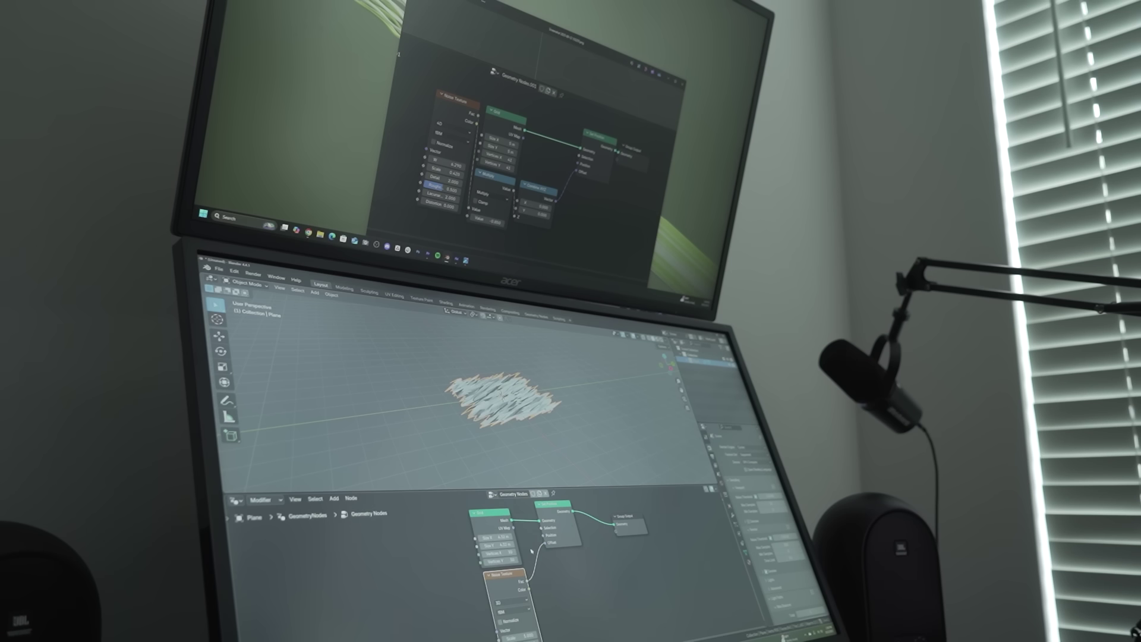
key("shift+a")
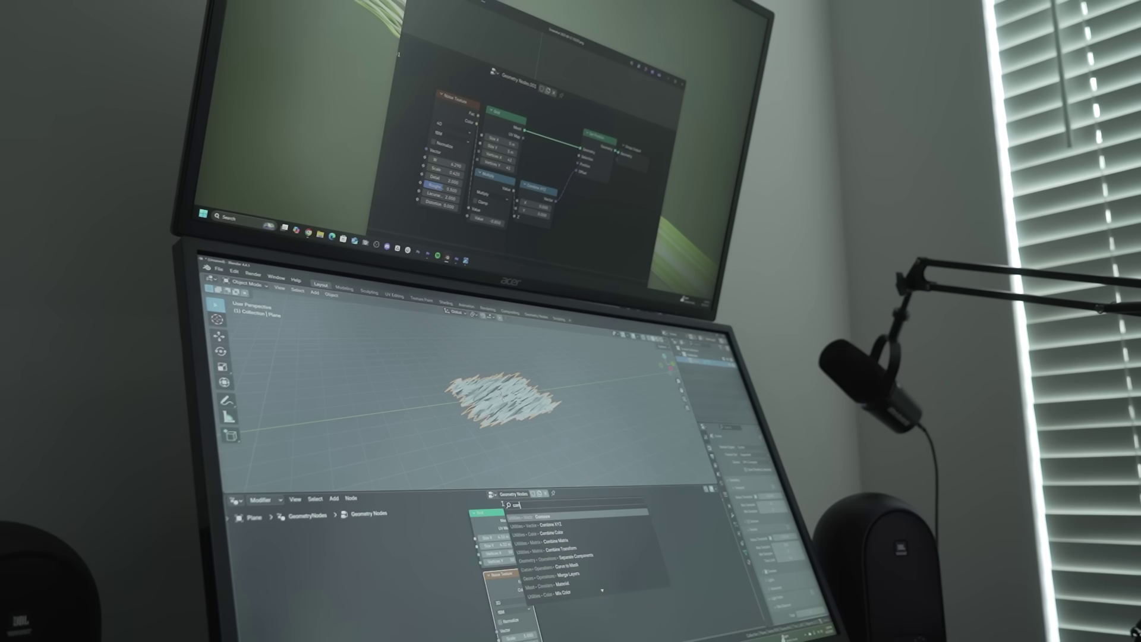
key("Return")
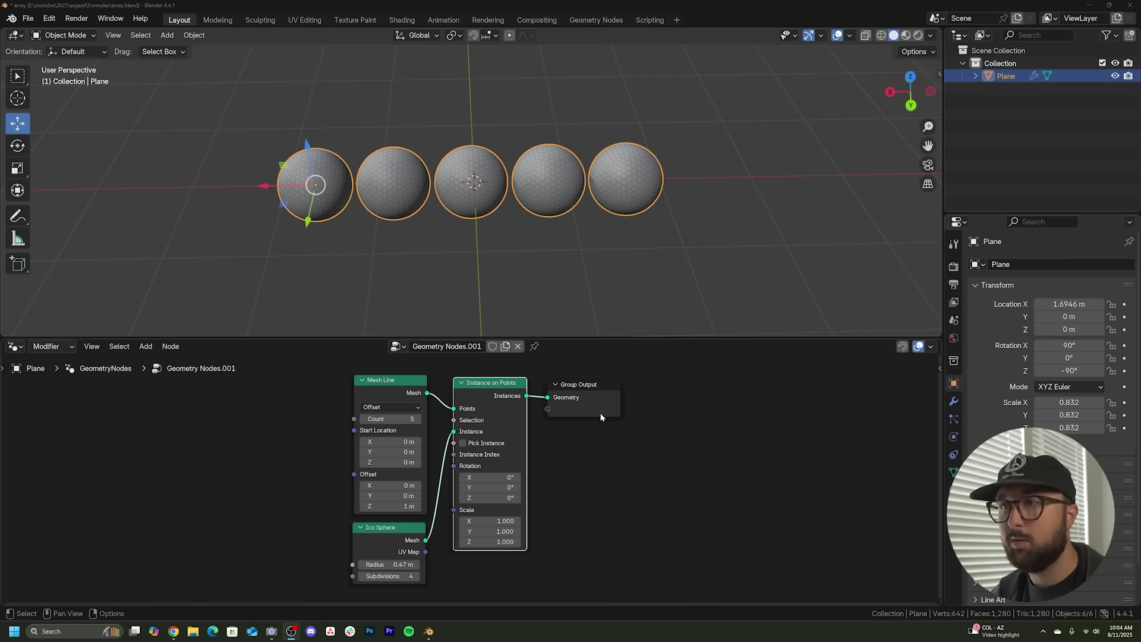
Reconnect the Mesh Line output to the Points input of Instance on Points.
middle_click_drag(488, 271, 471, 213)
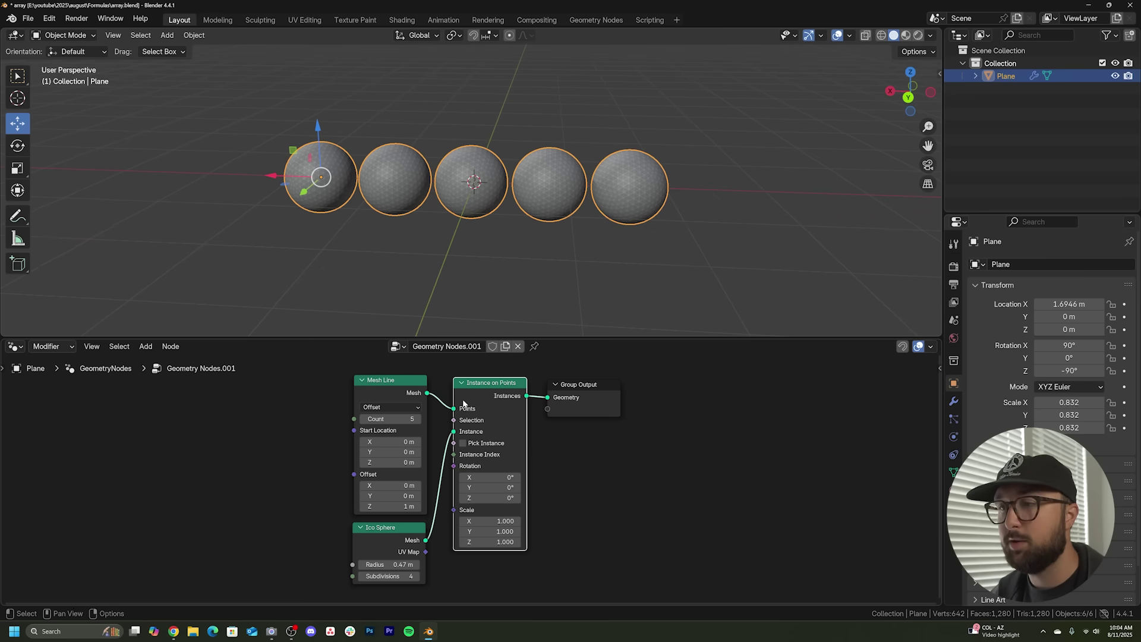
left_click_drag(553, 403, 548, 398)
middle_click_drag(633, 210, 632, 240)
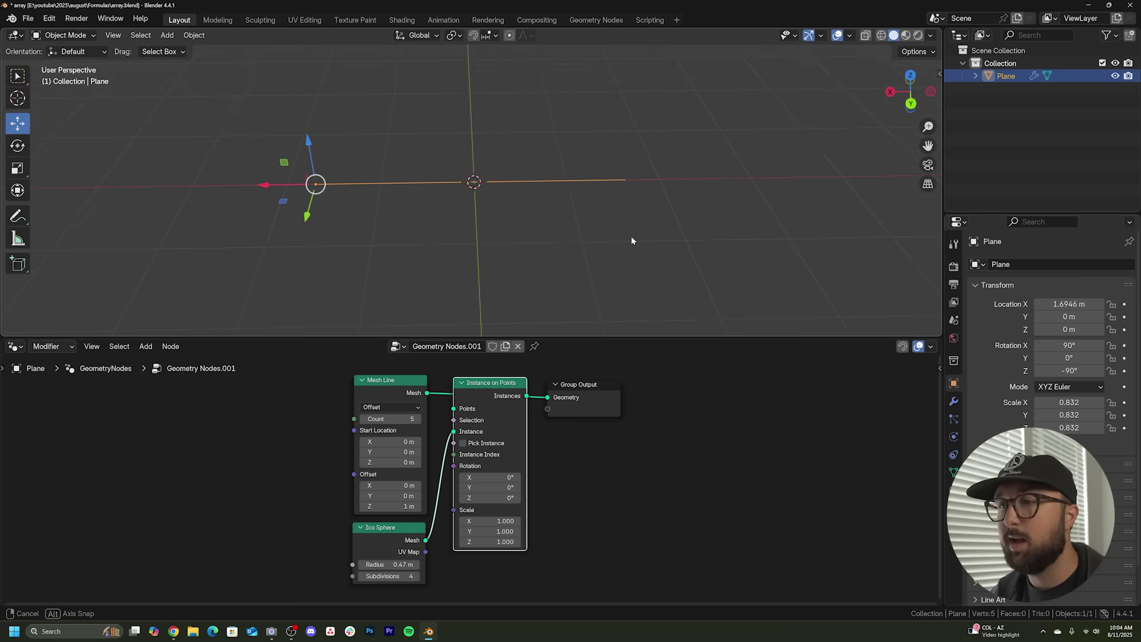
scroll(372, 424, "up", 1)
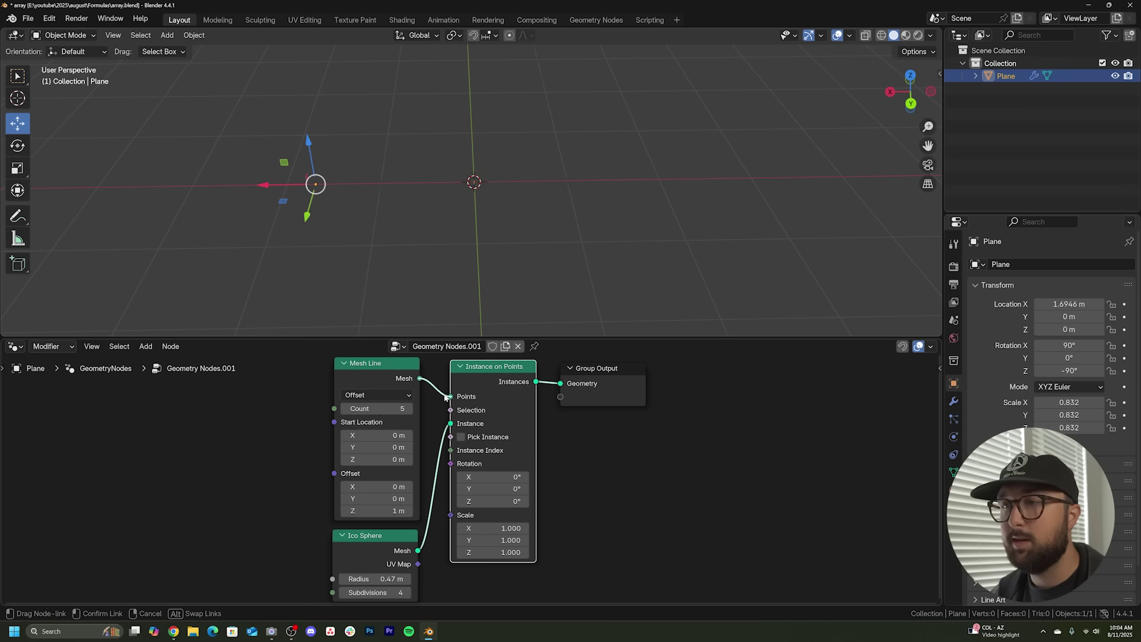
left_click_drag(446, 397, 451, 396)
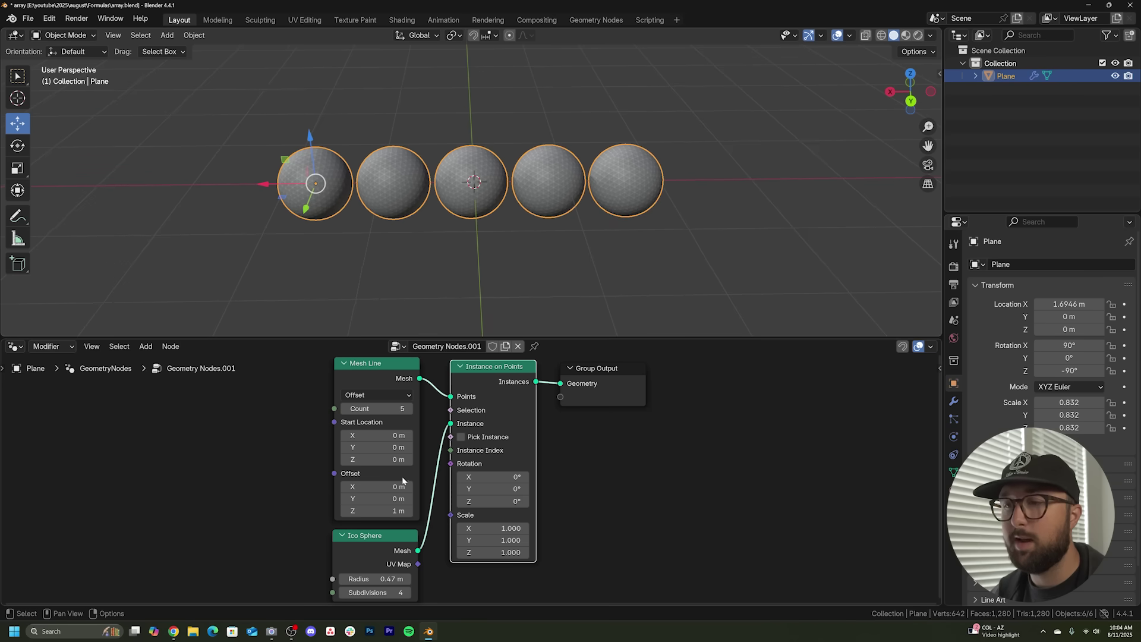
Vary the sphere spacing, try Count 8 then settle on 5, and drop Ico Sphere subdivisions to 1.
left_click_drag(378, 510, 437, 471)
left_click(408, 408)
left_click(409, 408)
left_click(409, 408)
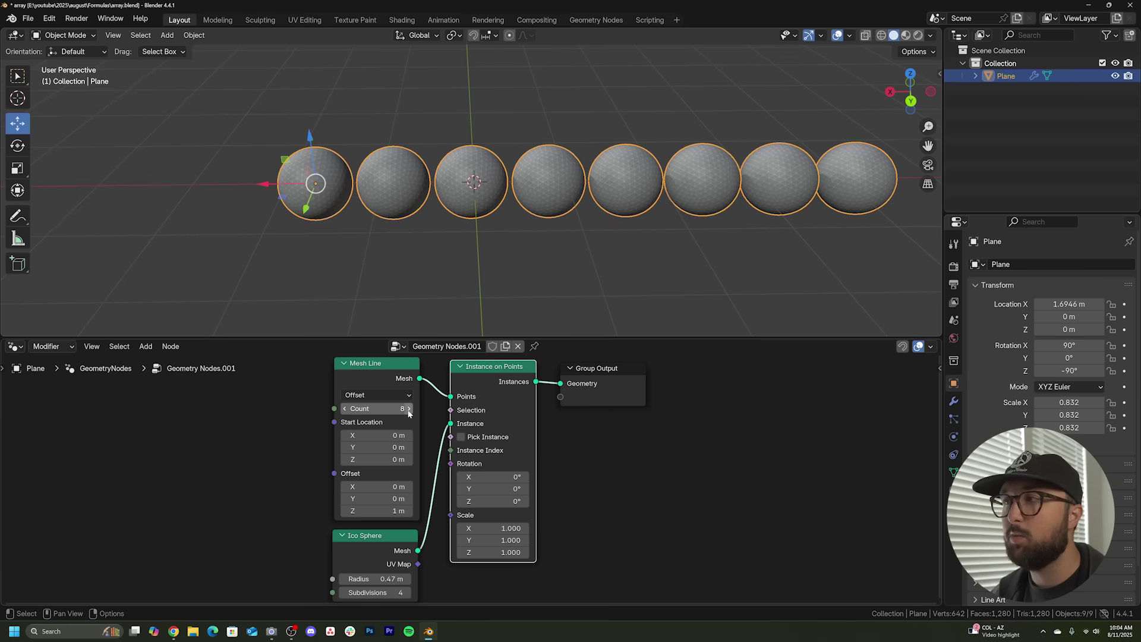
left_click(341, 408)
left_click(342, 408)
left_click(345, 408)
middle_click_drag(523, 237, 541, 241)
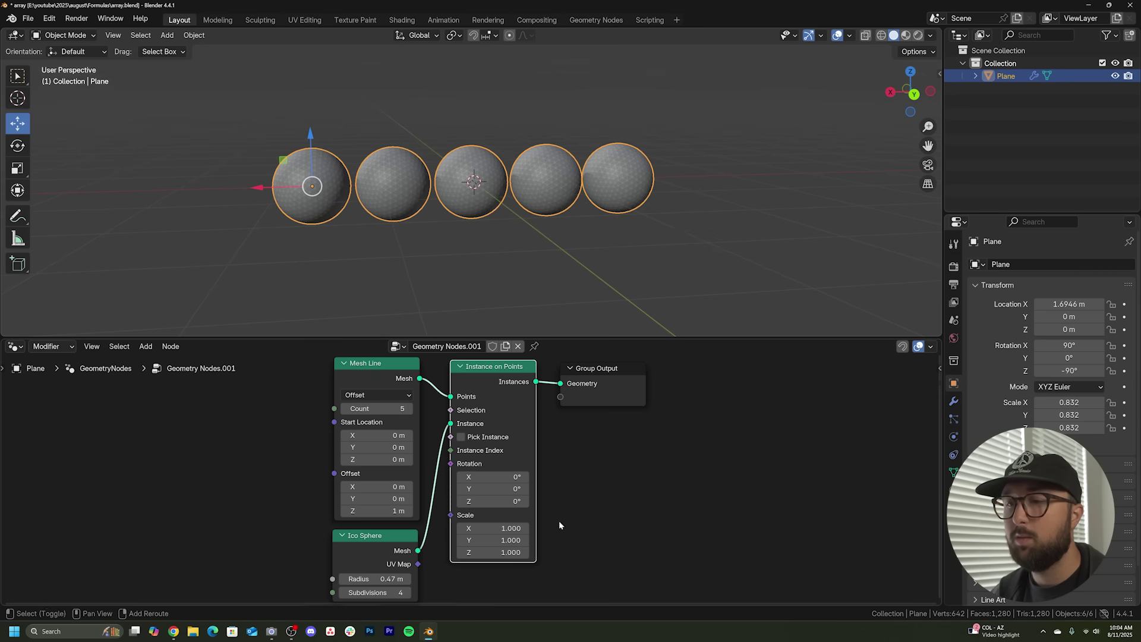
middle_click_drag(558, 521, 570, 488, "shift")
mouse_move(393, 562)
left_mouse_down()
mouse_move(368, 563)
mouse_move(386, 560)
left_mouse_up()
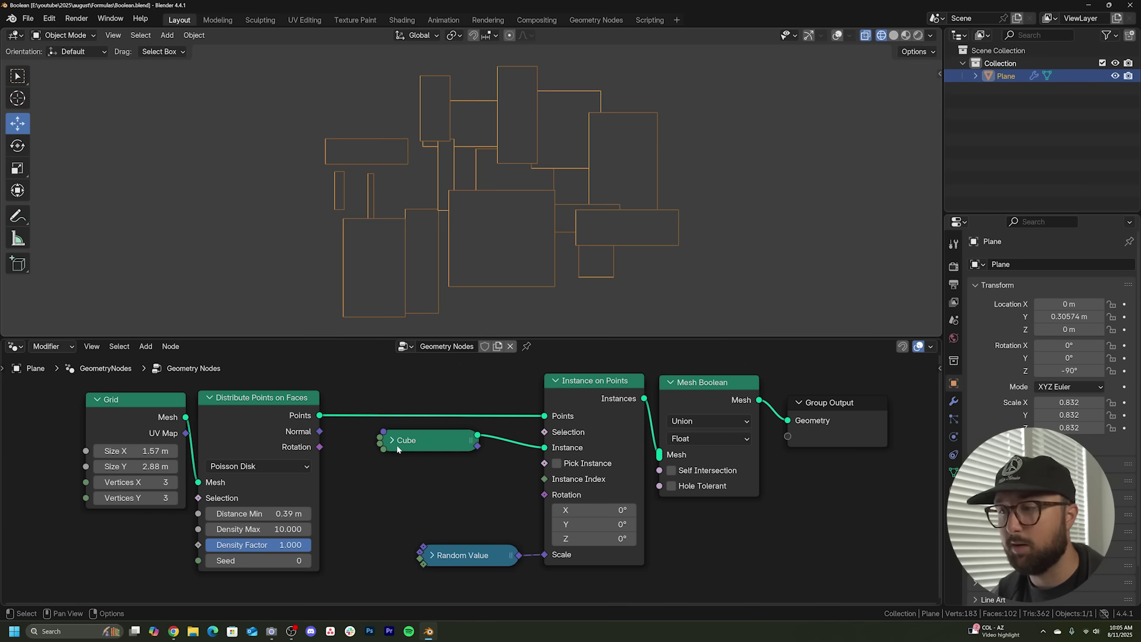
Mute the Mesh Boolean and inspect the separate random cubes in top-view wireframe.
key("m")
scroll(515, 128, "up", 4)
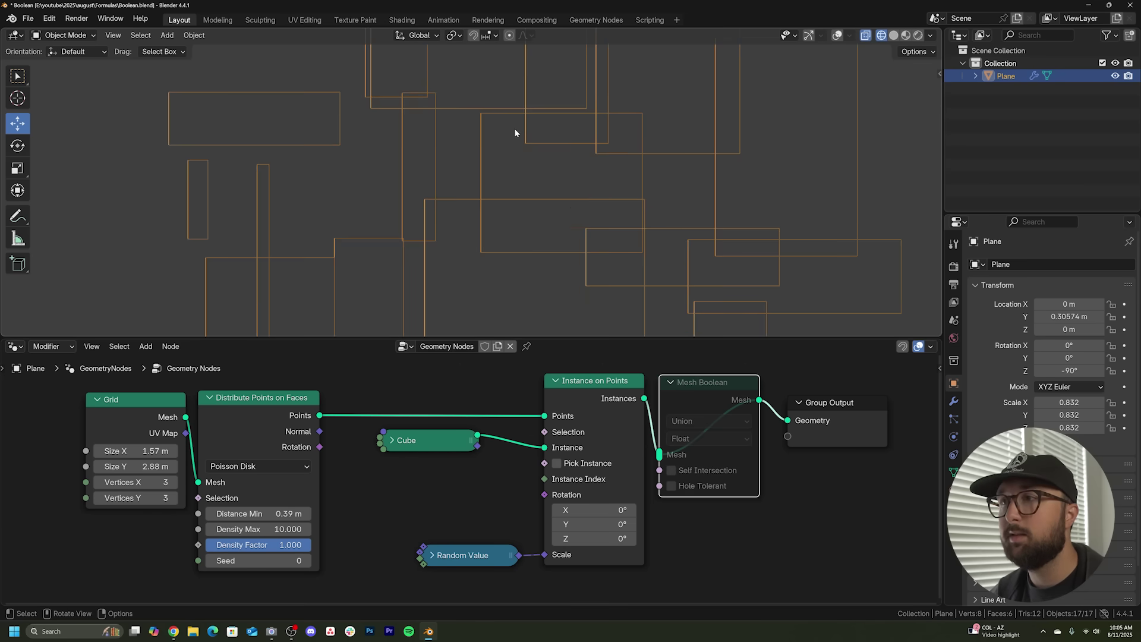
left_click(894, 36)
mouse_move(683, 113)
middle_mouse_down()
mouse_move(518, 176)
mouse_move(556, 197)
middle_mouse_up()
key("grave")
left_click(542, 123)
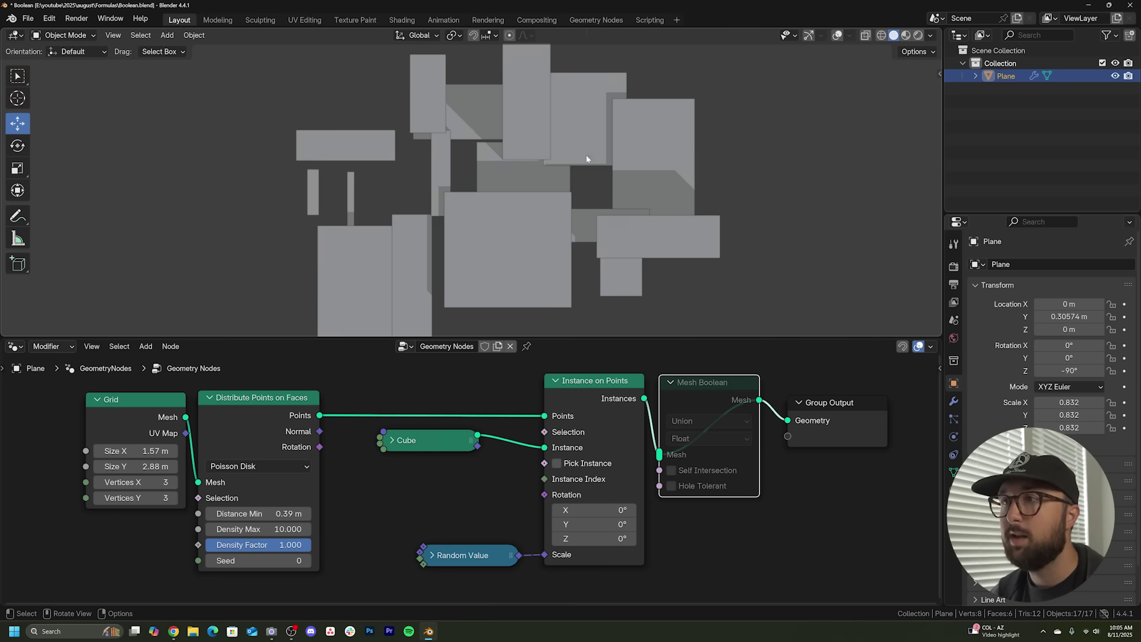
left_click(883, 36)
mouse_move(526, 212)
middle_mouse_down()
mouse_move(525, 198)
mouse_move(586, 234)
mouse_move(542, 222)
mouse_move(540, 204)
middle_mouse_up()
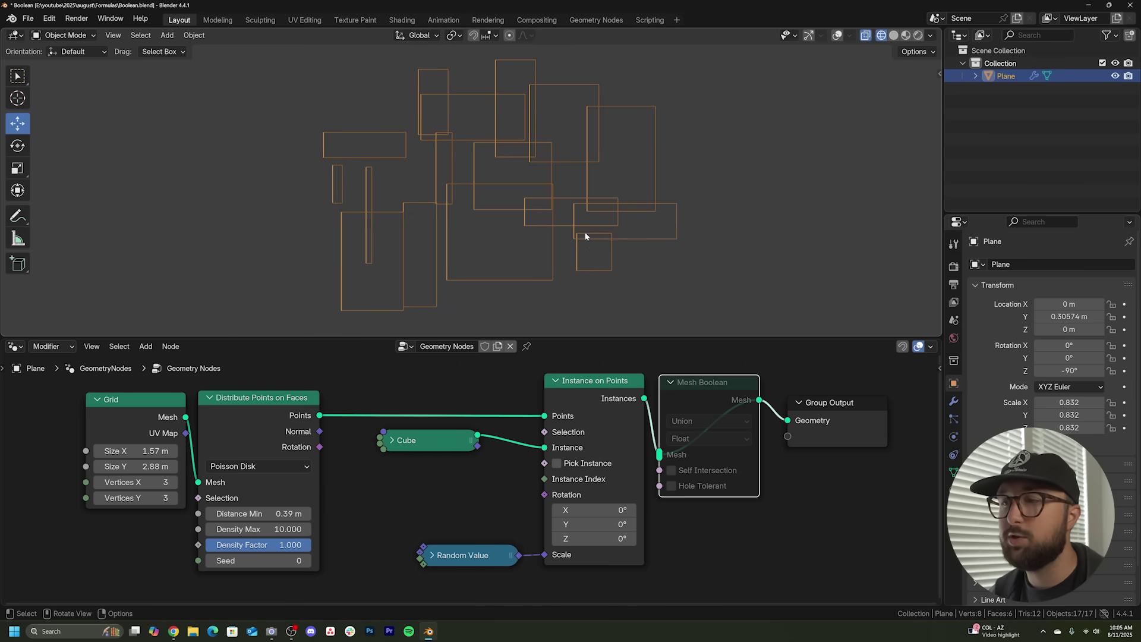
middle_click_drag(585, 237, 663, 187)
left_click(479, 135)
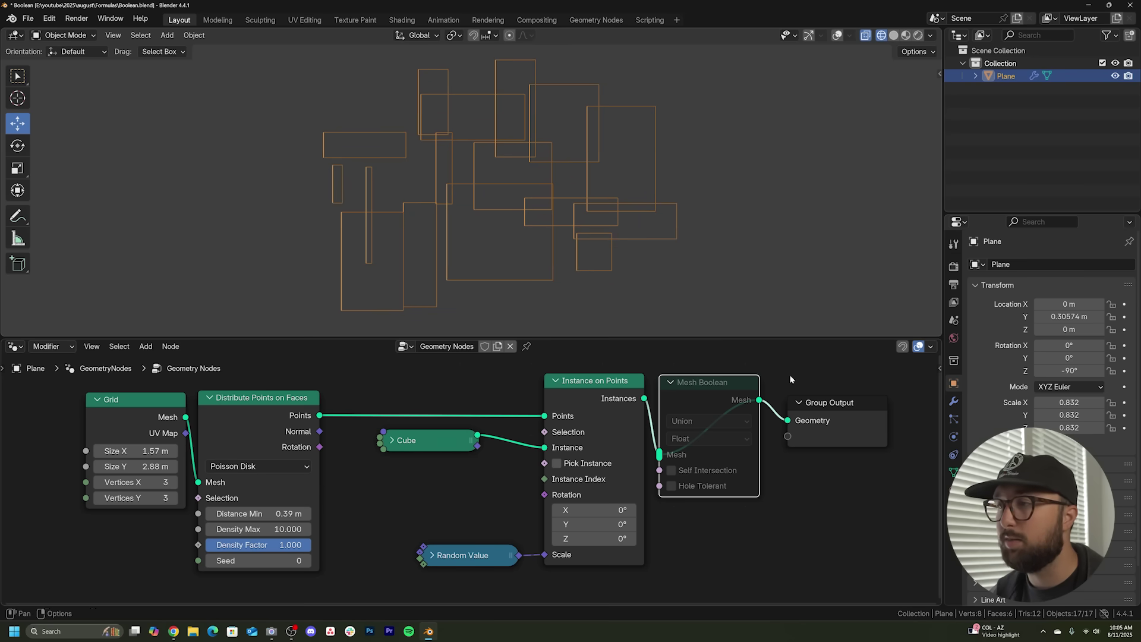
Unmute the Mesh Boolean Union, compare without random scale, and inspect the merged boxes in solid and wireframe.
key("m")
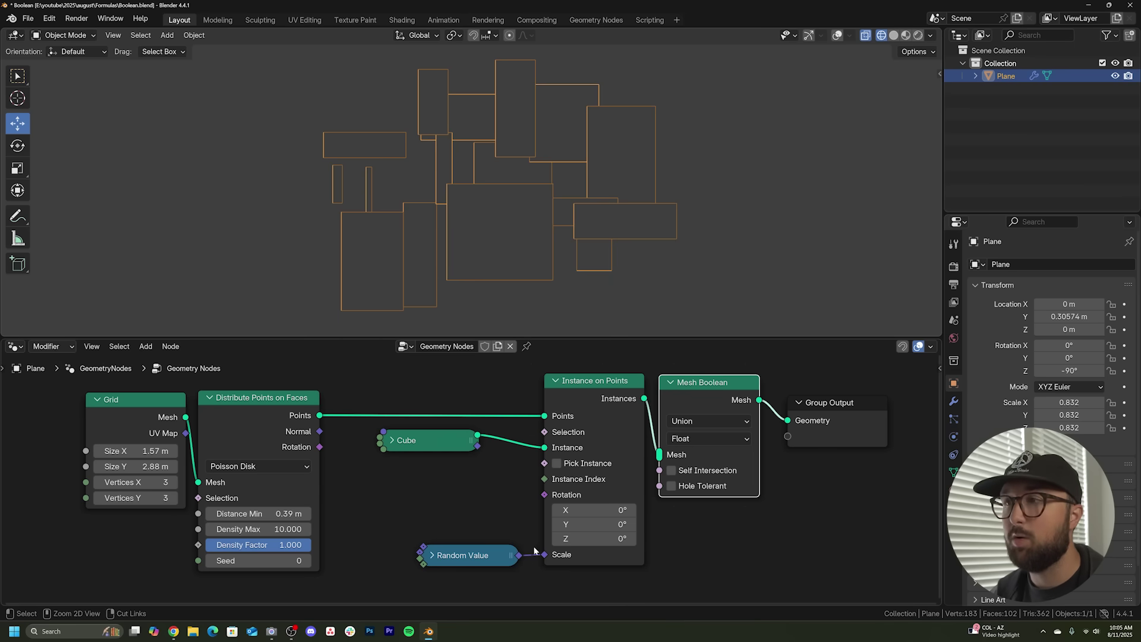
right_click_drag(534, 551, 537, 587, "ctrl")
key("ctrl+z")
middle_click_drag(558, 178, 586, 130)
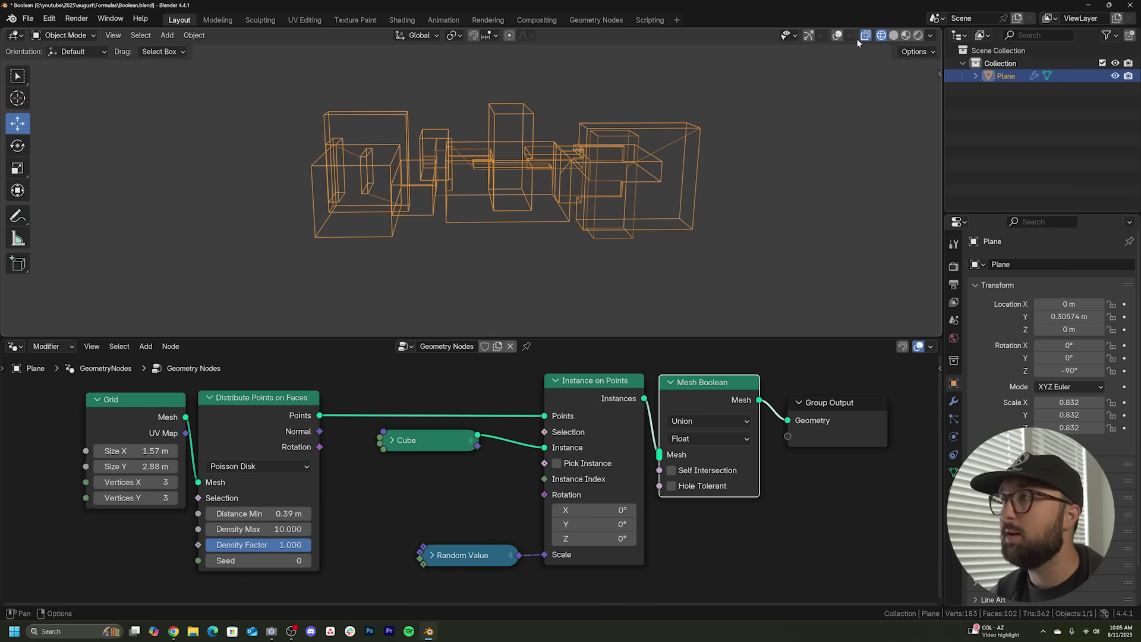
left_click(893, 35)
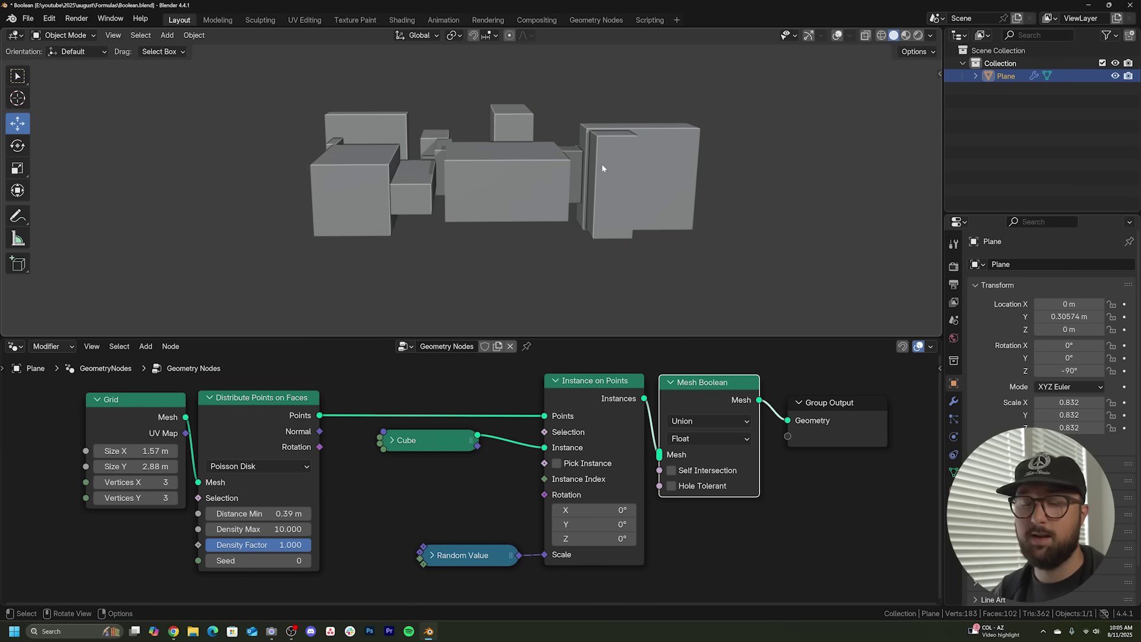
mouse_move(787, 174)
middle_mouse_down()
mouse_move(775, 109)
mouse_move(748, 143)
middle_mouse_up()
key("shift+z")
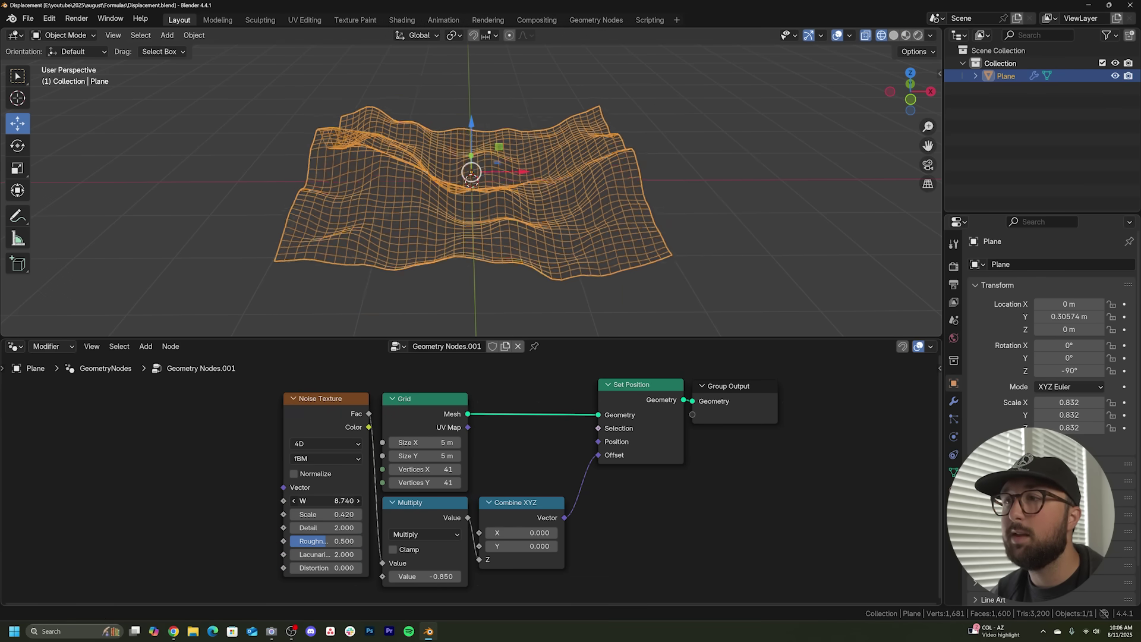
Vary the Noise Texture W and Multiply strength, settling the terrain height at 0.540.
left_click_drag(327, 501, 369, 433)
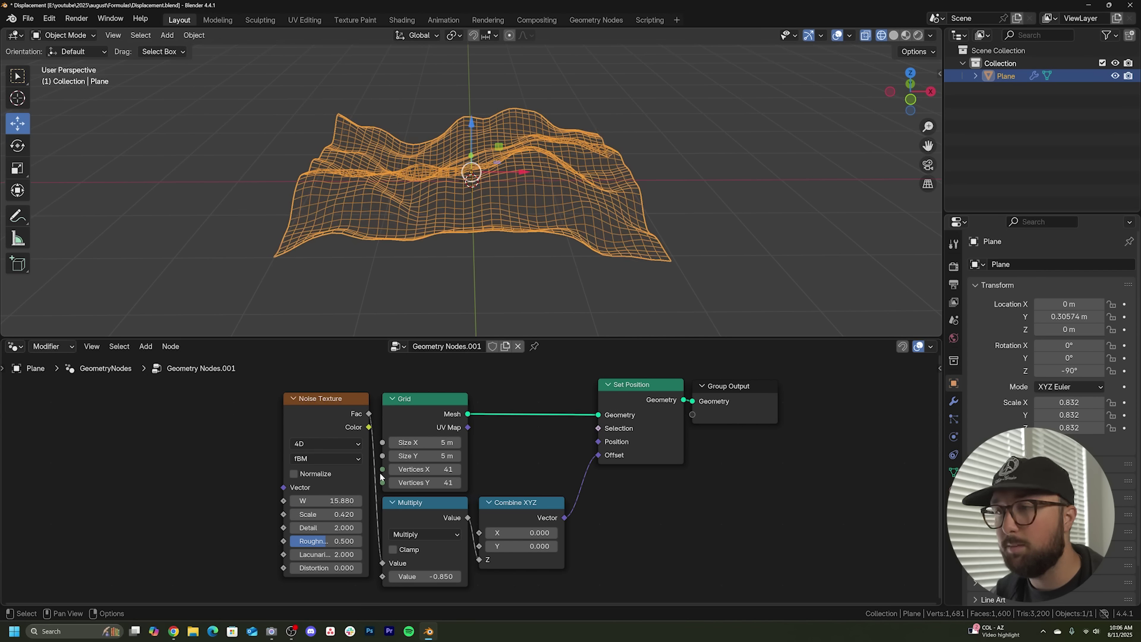
mouse_move(428, 576)
left_mouse_down()
mouse_move(455, 576)
mouse_move(410, 576)
mouse_move(463, 576)
mouse_move(413, 576)
mouse_move(449, 576)
left_mouse_up()
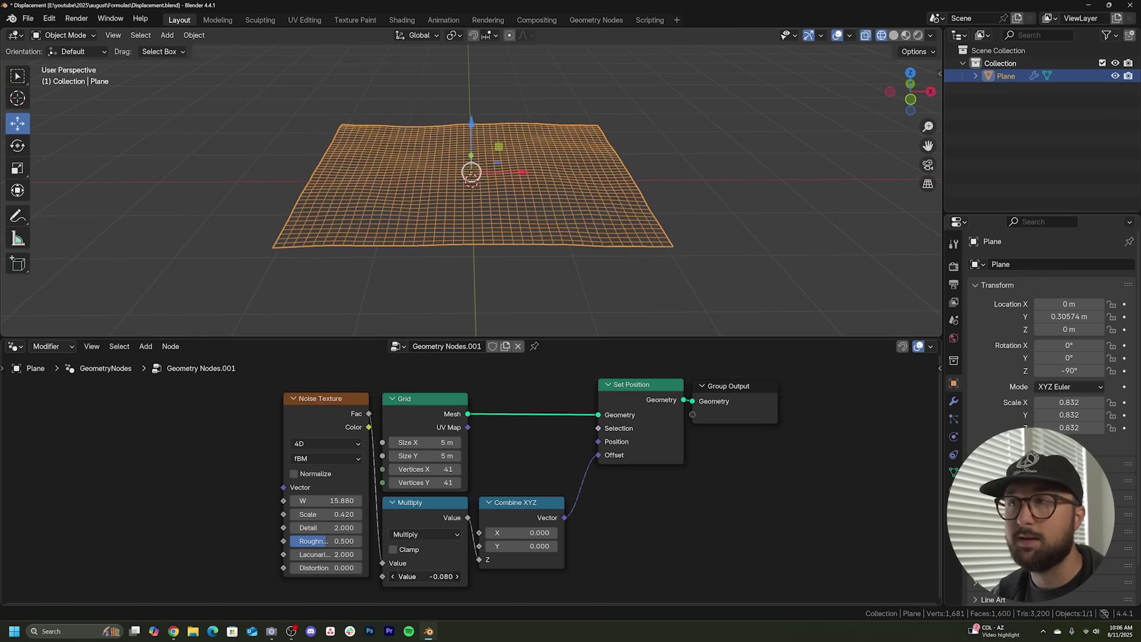
left_click_drag(425, 576, 410, 576)
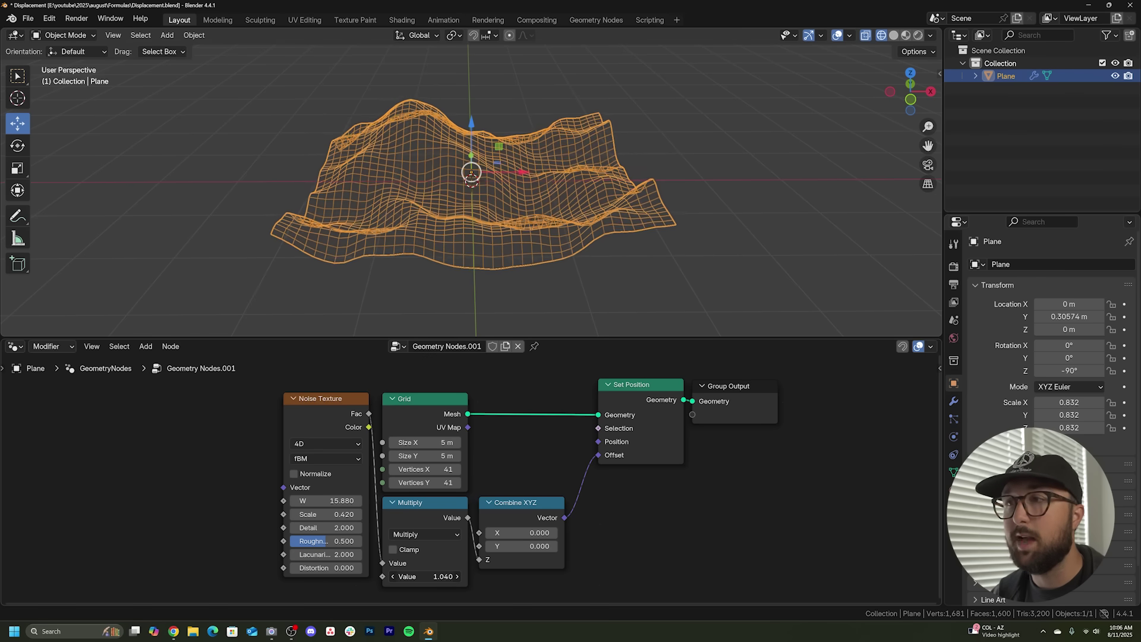
left_click_drag(327, 501, 368, 501)
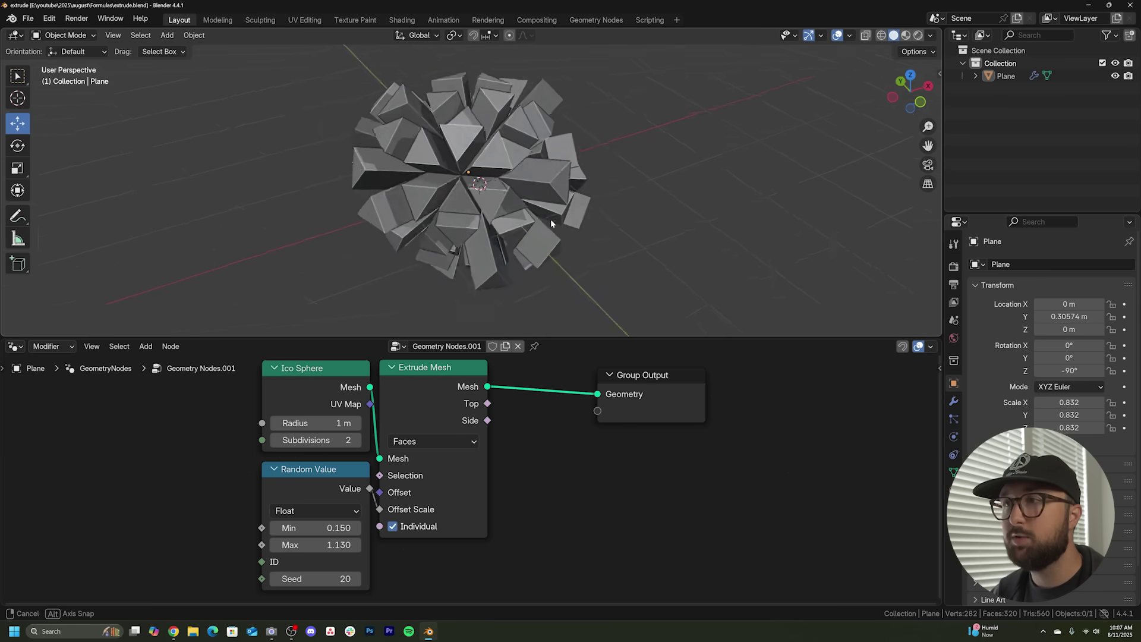
middle_click_drag(535, 185, 567, 195)
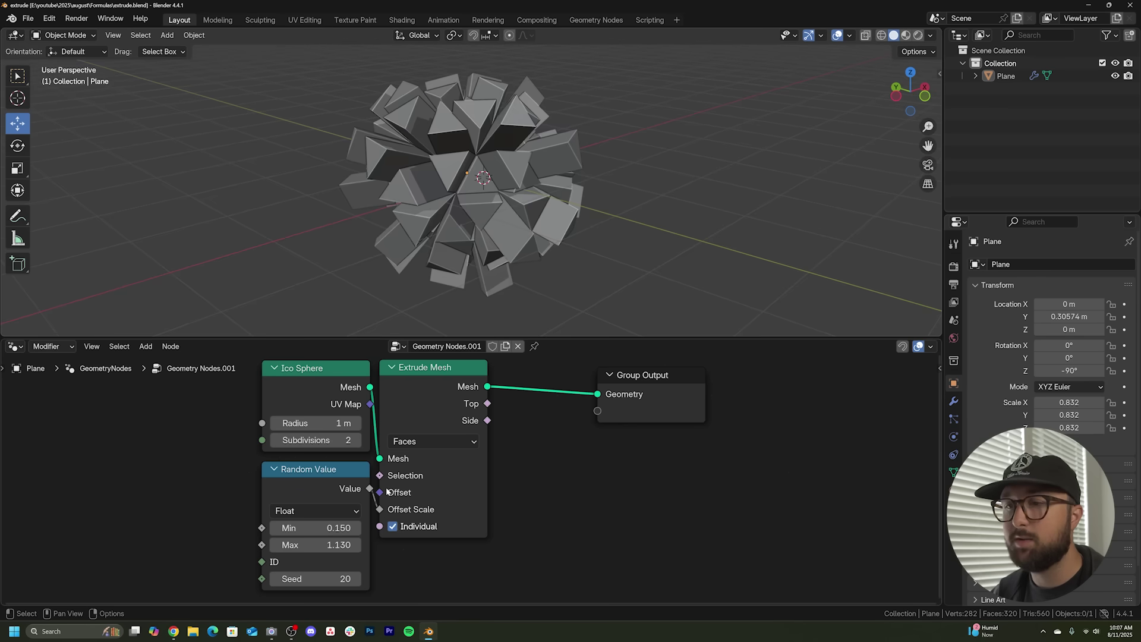
Link Random Value's output into the Extrude Mesh Offset Scale, rearranging the nodes.
mouse_move(379, 509)
left_mouse_down()
mouse_move(369, 488)
mouse_move(159, 479)
mouse_move(380, 509)
left_mouse_up()
left_click_drag(107, 461, 310, 477)
left_click_drag(370, 387, 647, 394)
left_click_drag(408, 383, 454, 411)
left_click_drag(492, 522, 472, 522)
left_click_drag(298, 477, 322, 475)
left_click_drag(384, 494, 423, 520)
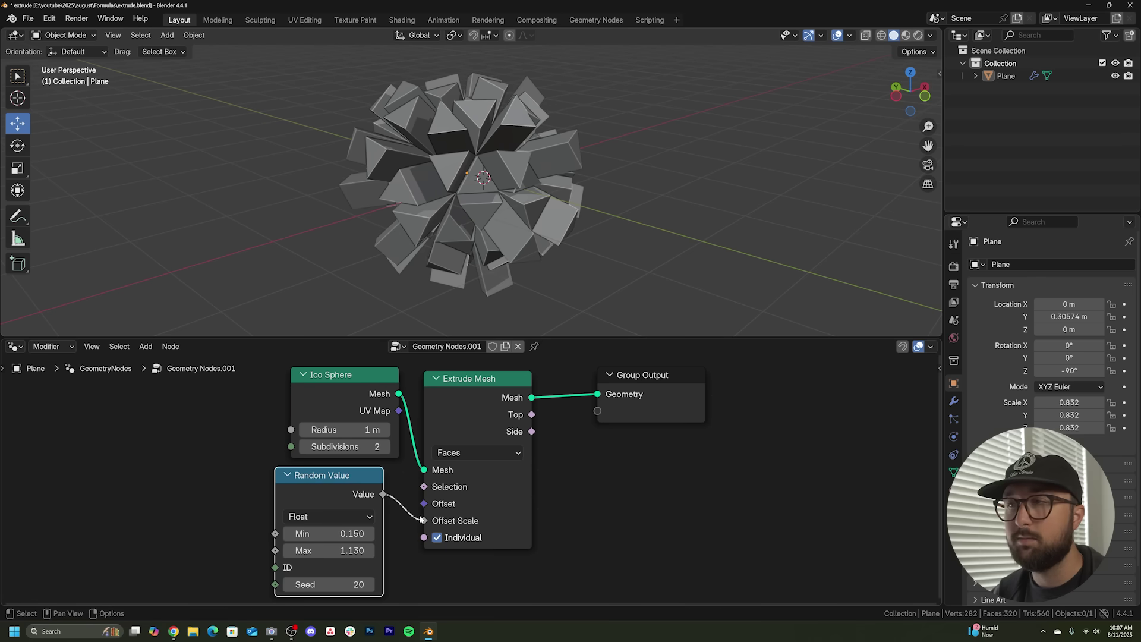
Set the random range to Min -0.030 and Max 1.670.
left_click_drag(354, 495, 370, 495)
left_click_drag(357, 533, 392, 551)
middle_click_drag(591, 326, 533, 250)
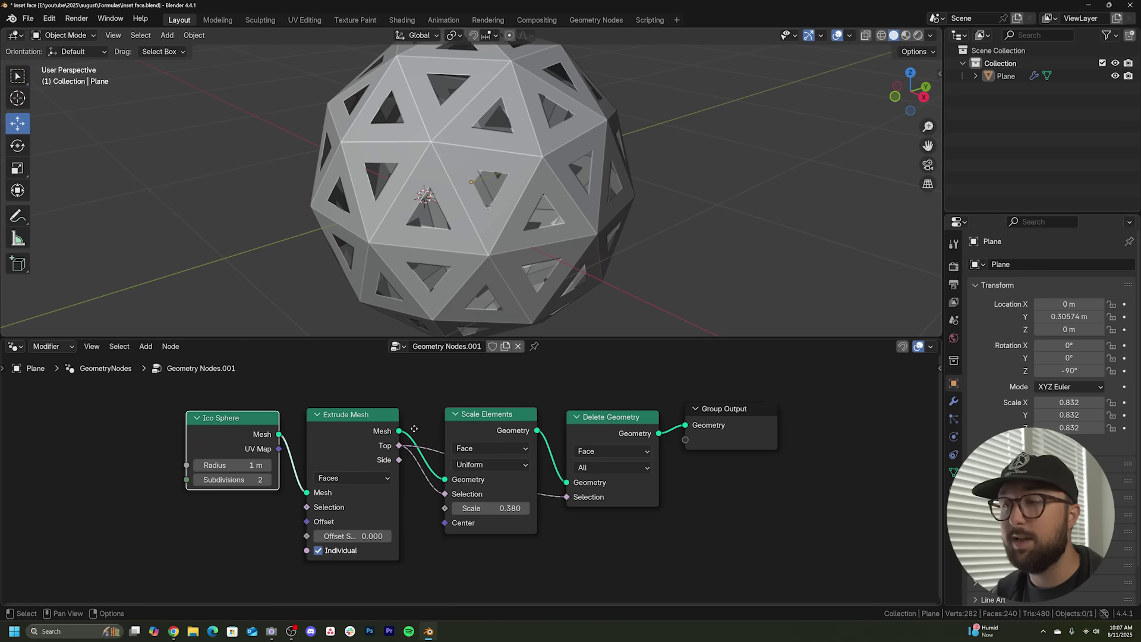
Cut all inset links, wire Ico Sphere straight to Group Output, and set the other nodes aside.
mouse_move(503, 419)
left_mouse_down()
mouse_move(489, 483)
mouse_move(494, 420)
left_mouse_up()
right_click_drag(664, 416, 663, 441, "ctrl")
right_click_drag(545, 416, 543, 505, "ctrl")
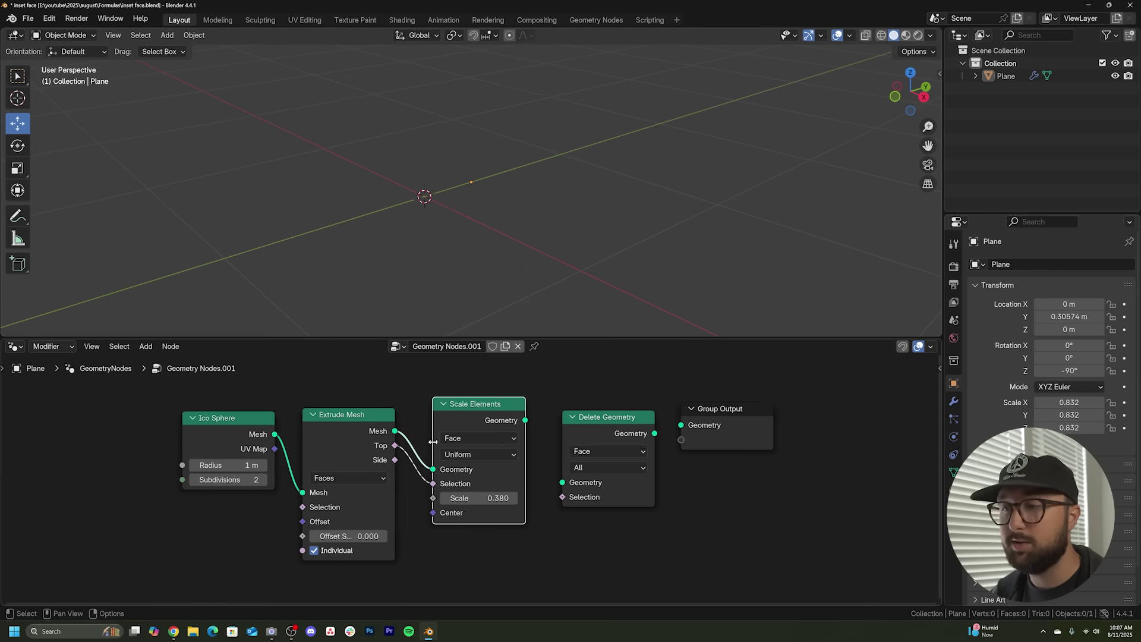
right_click_drag(414, 416, 412, 469, "ctrl")
right_click_drag(289, 432, 291, 472, "ctrl")
left_click_drag(275, 434, 681, 425)
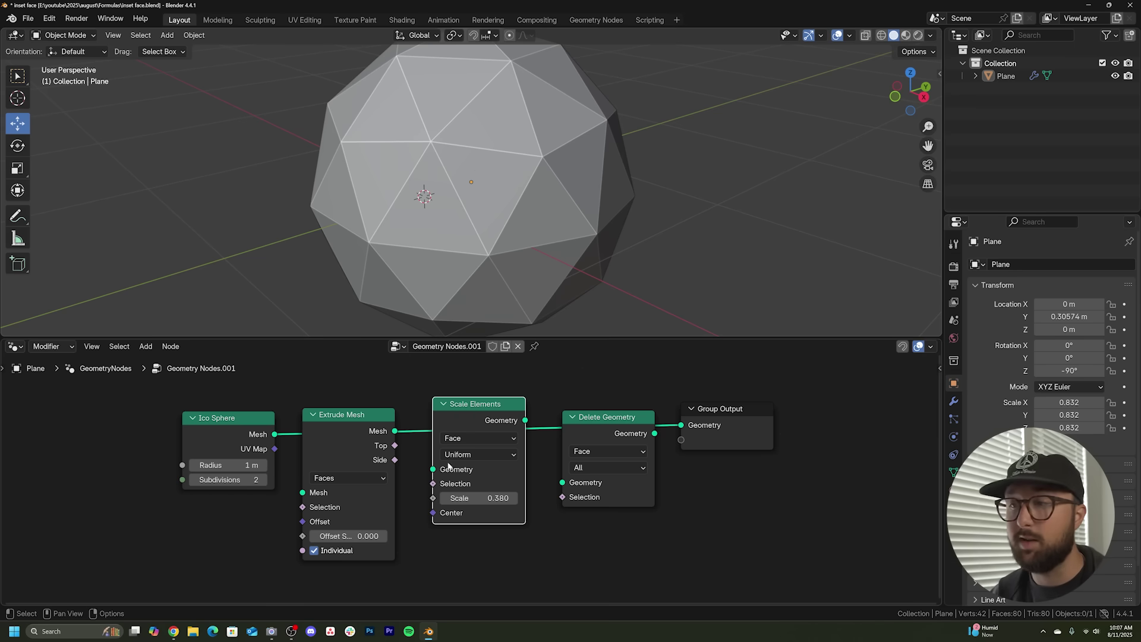
left_click_drag(449, 467, 467, 547, "alt")
left_click_drag(602, 445, 619, 514, "alt")
mouse_move(332, 413)
left_mouse_down("alt")
mouse_move(326, 478)
mouse_move(337, 401)
left_mouse_up("alt")
Insert Extrude Mesh between Ico Sphere and output with Offset Scale 0, viewed in wireframe.
left_click_drag(357, 526, 380, 526)
scroll(597, 199, "down", 1)
left_click(881, 35)
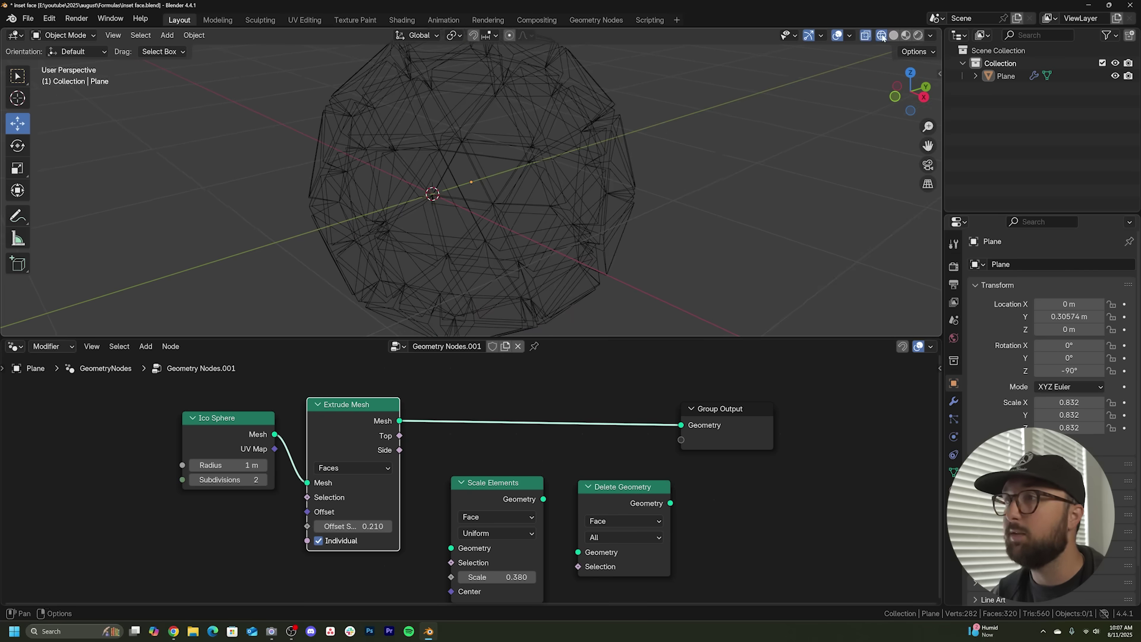
left_click(362, 525)
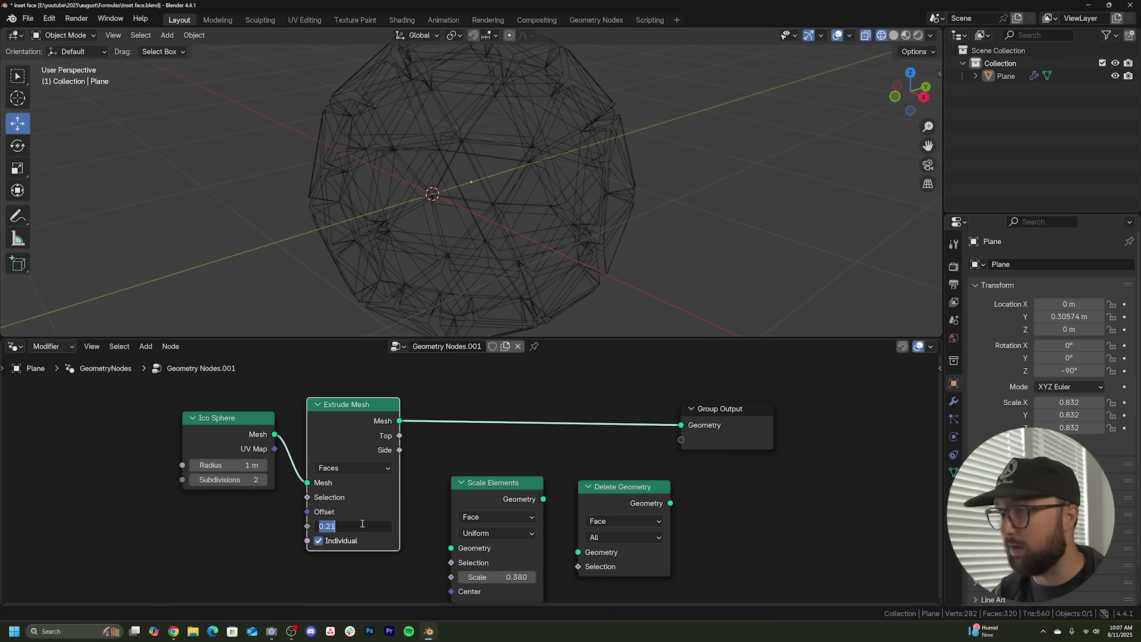
type("0")
key("Return")
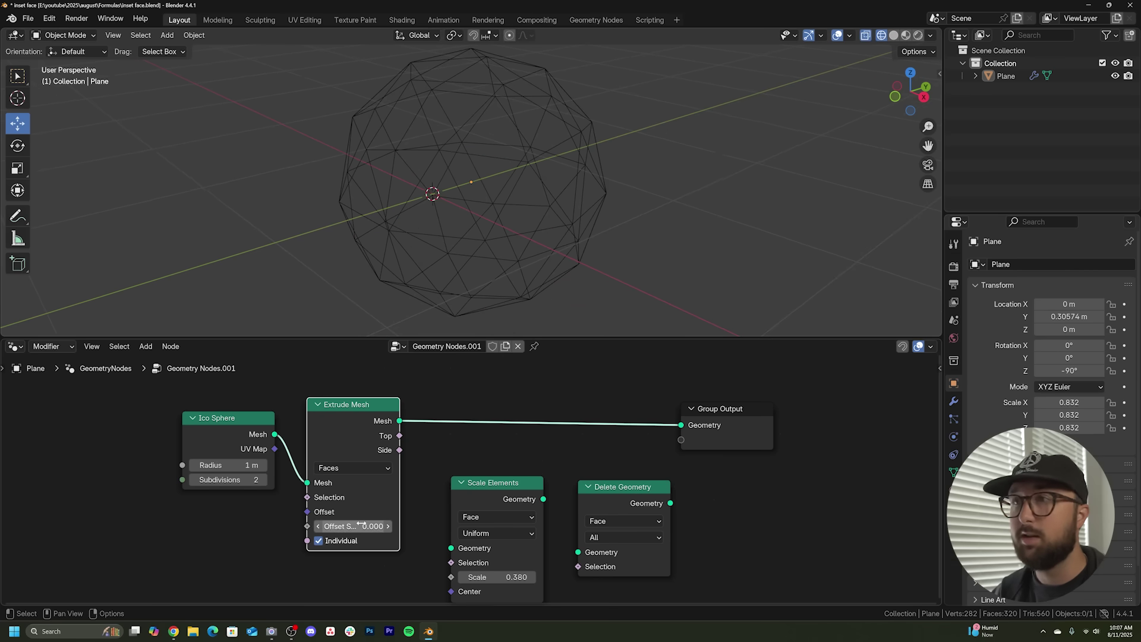
left_click(894, 36)
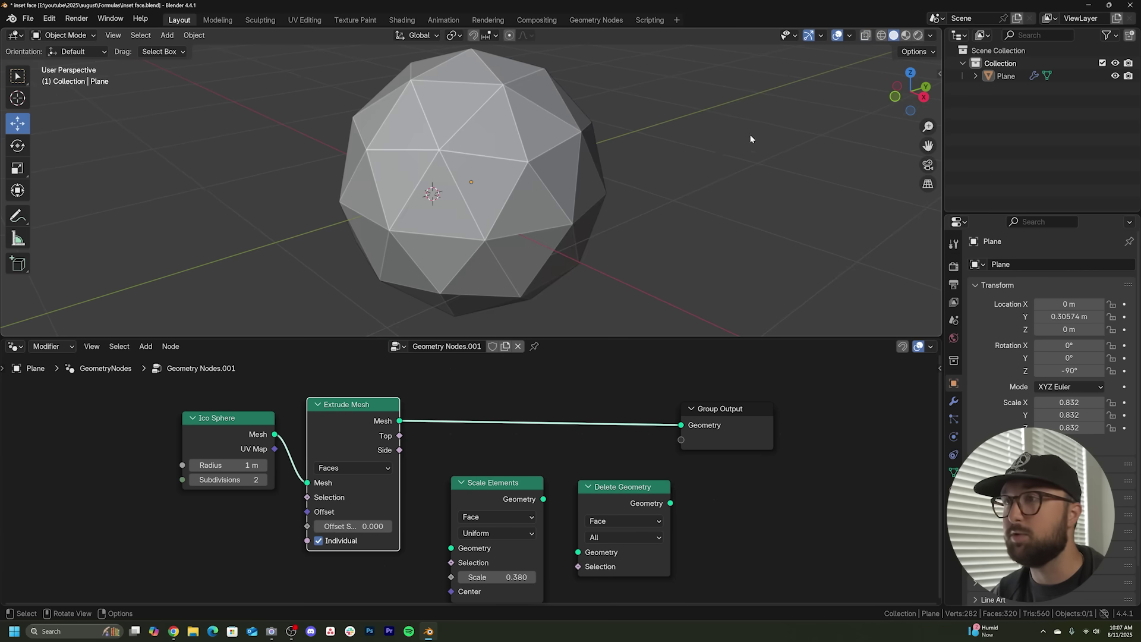
left_click(883, 37)
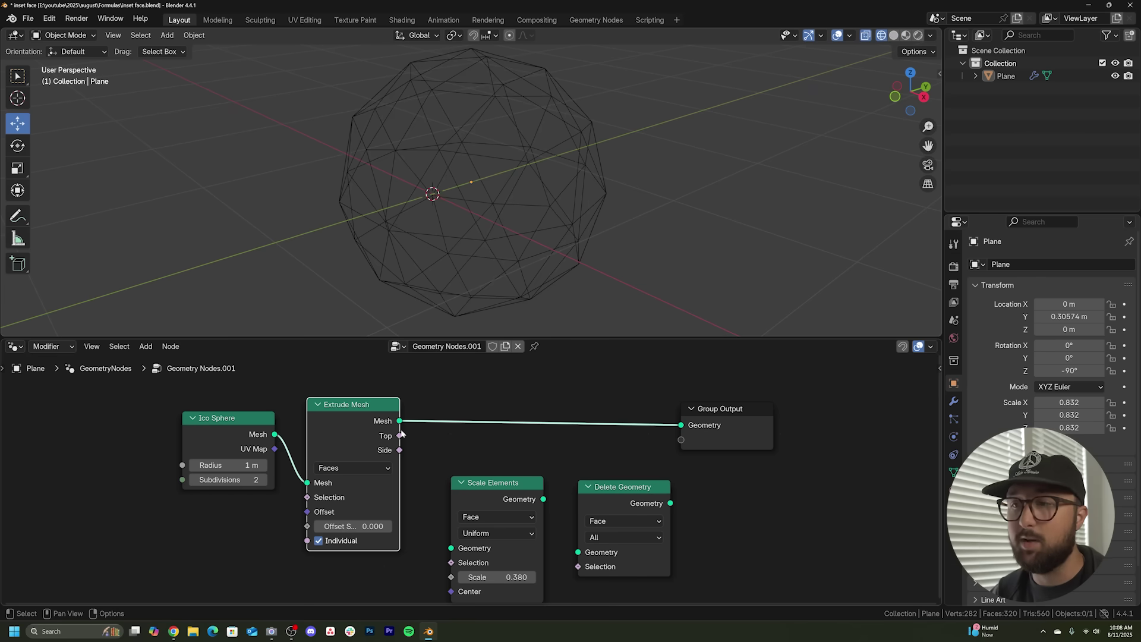
Drop Scale Elements into the link between Extrude Mesh and Group Output.
left_click_drag(401, 435, 443, 445)
key("Escape")
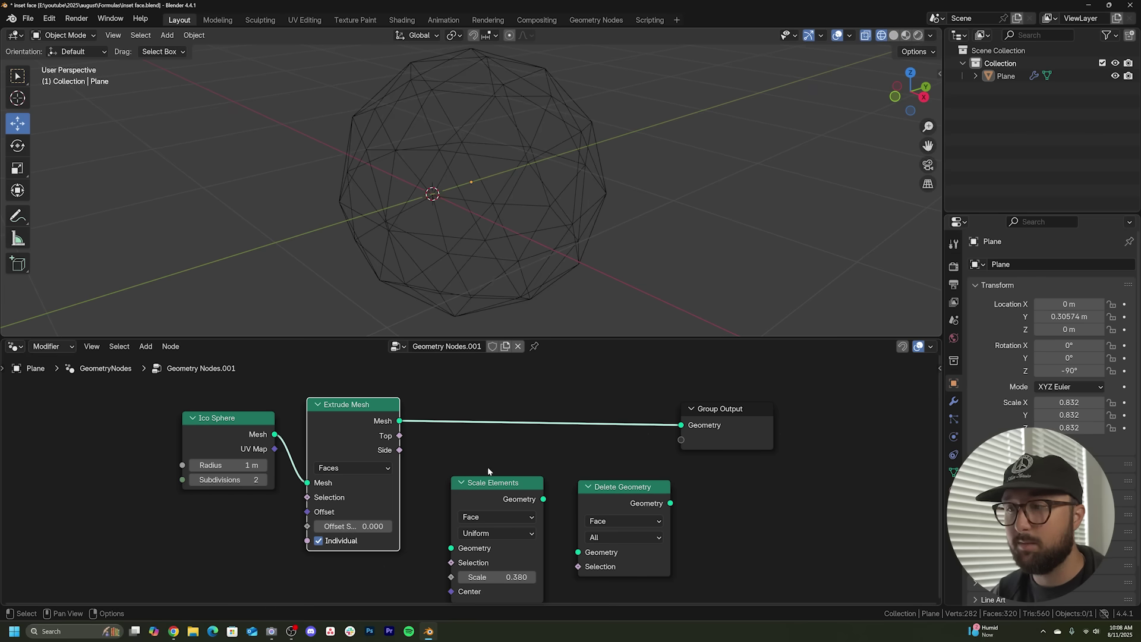
mouse_move(488, 487)
left_mouse_down()
mouse_move(472, 406)
mouse_move(502, 495)
mouse_move(529, 496)
mouse_move(470, 496)
left_mouse_up()
Use Extrude Mesh's top faces as the Scale Elements selection, with scale 0.590.
left_click_drag(400, 437, 367, 404)
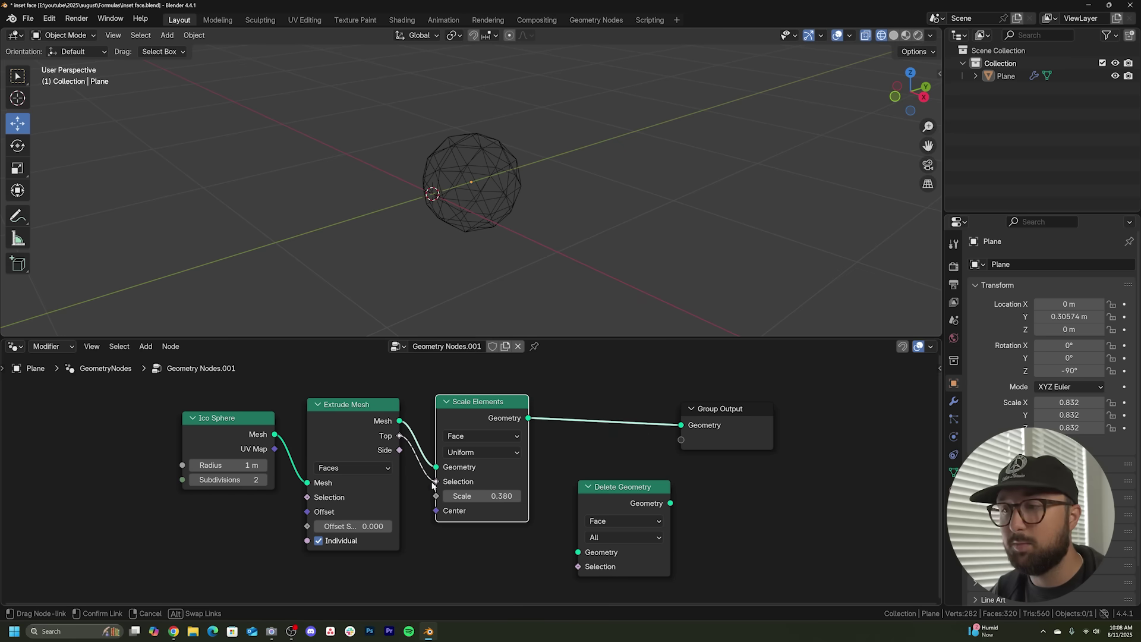
left_click_drag(434, 485, 503, 495)
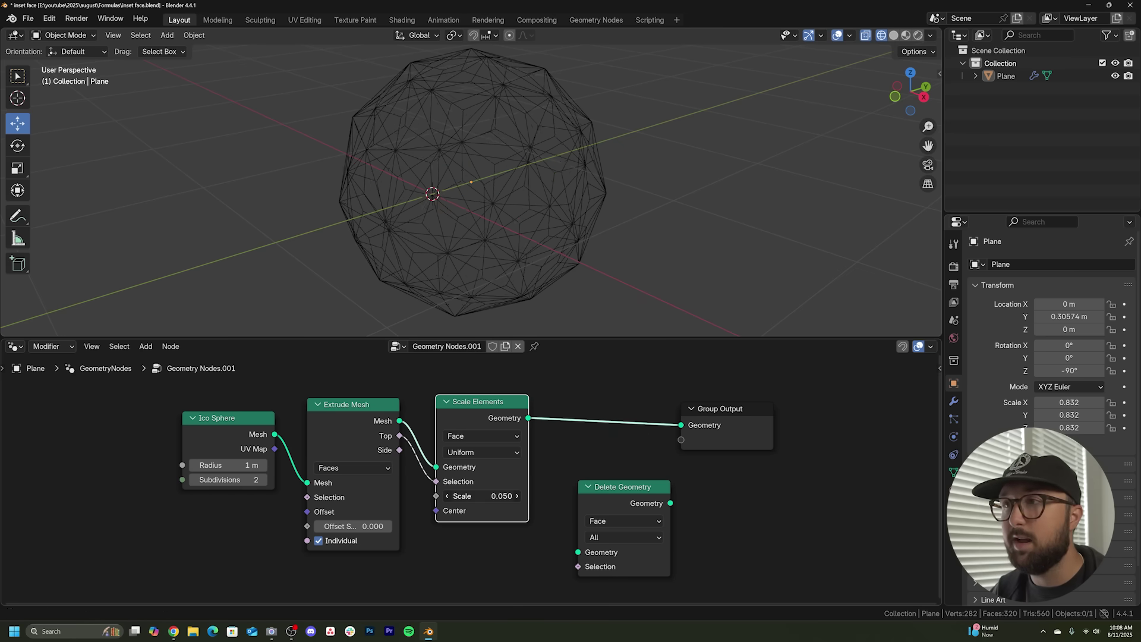
left_click(475, 238)
scroll(475, 238, "up", 3)
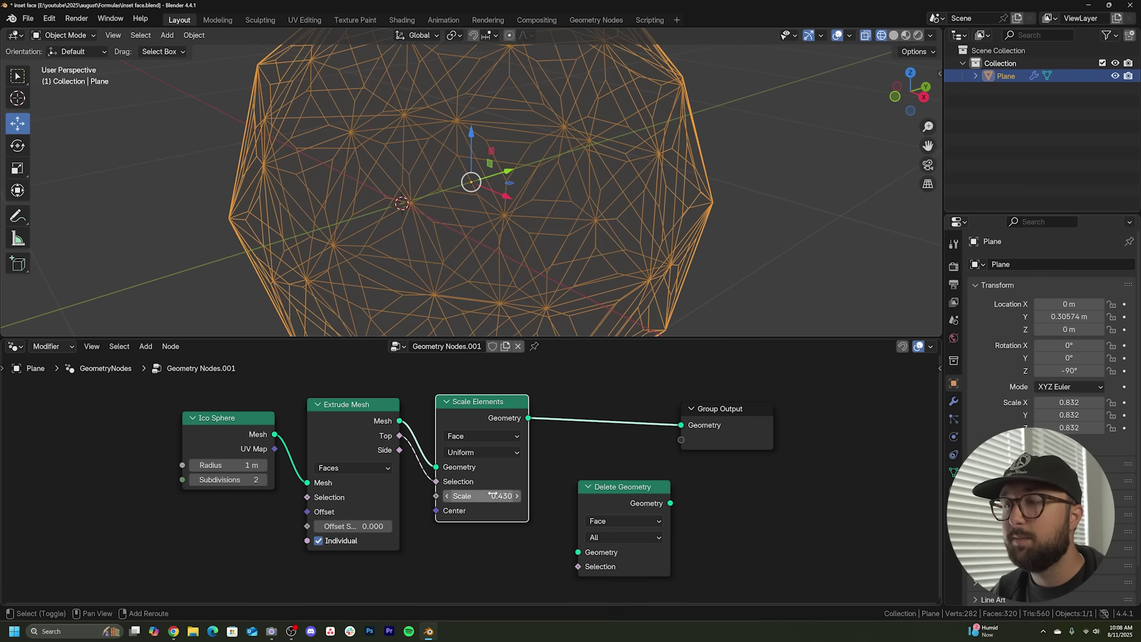
mouse_move(493, 495)
left_mouse_down()
mouse_move(522, 496)
mouse_move(437, 496)
mouse_move(472, 495)
left_mouse_up()
left_click(893, 36)
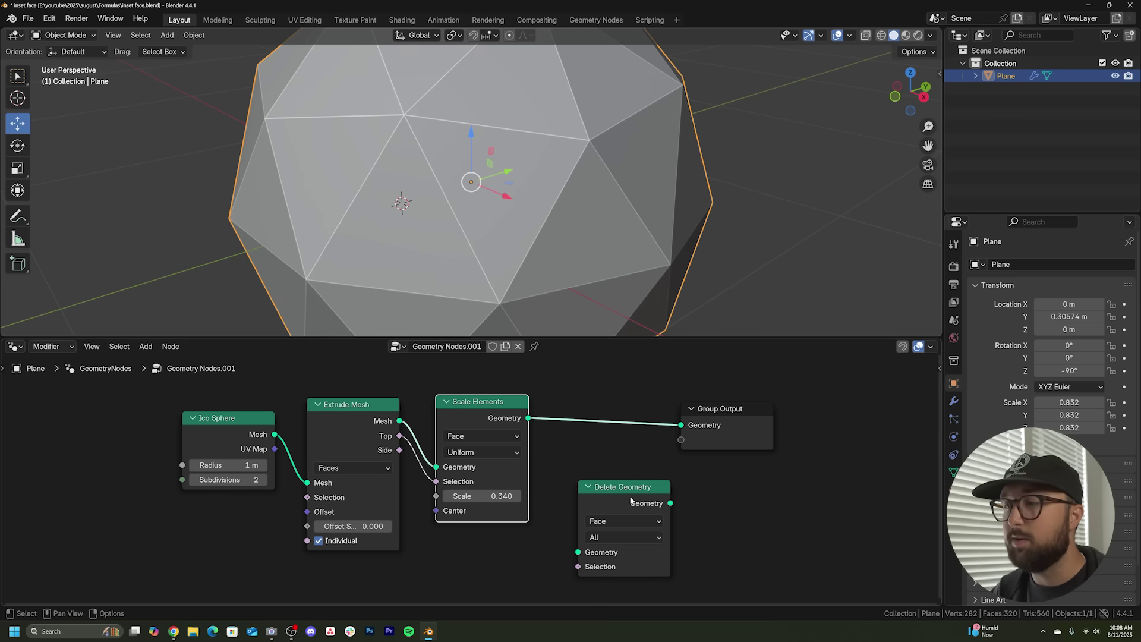
Add Delete Geometry on the top faces, set the hole scale to 0.380, and tidy the nodes.
left_click_drag(632, 501, 616, 437)
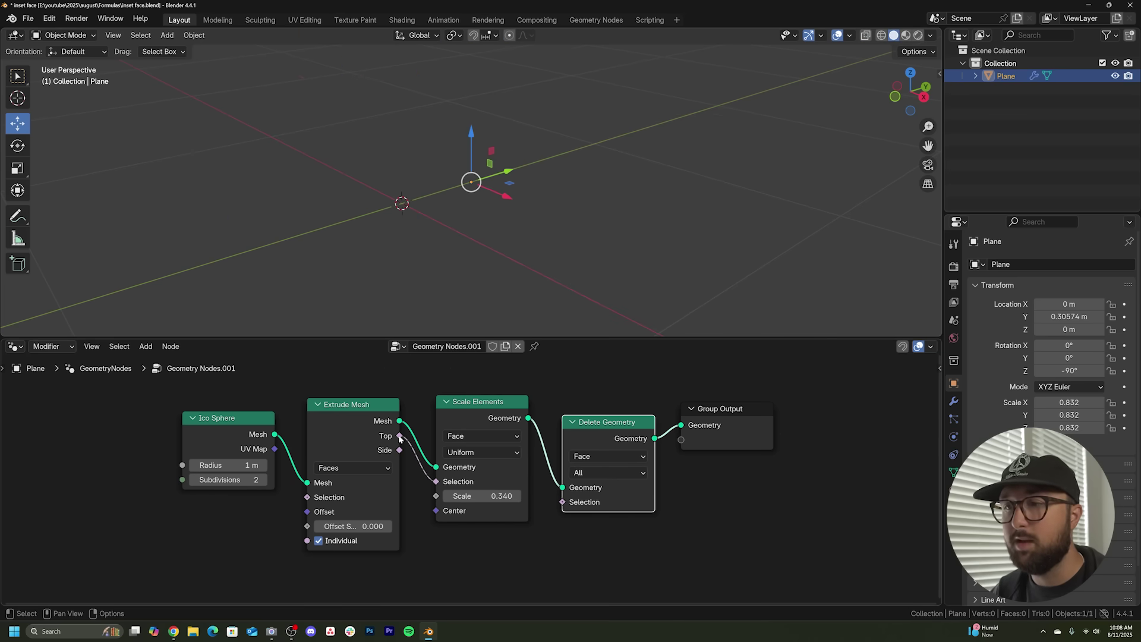
left_click_drag(399, 436, 563, 525)
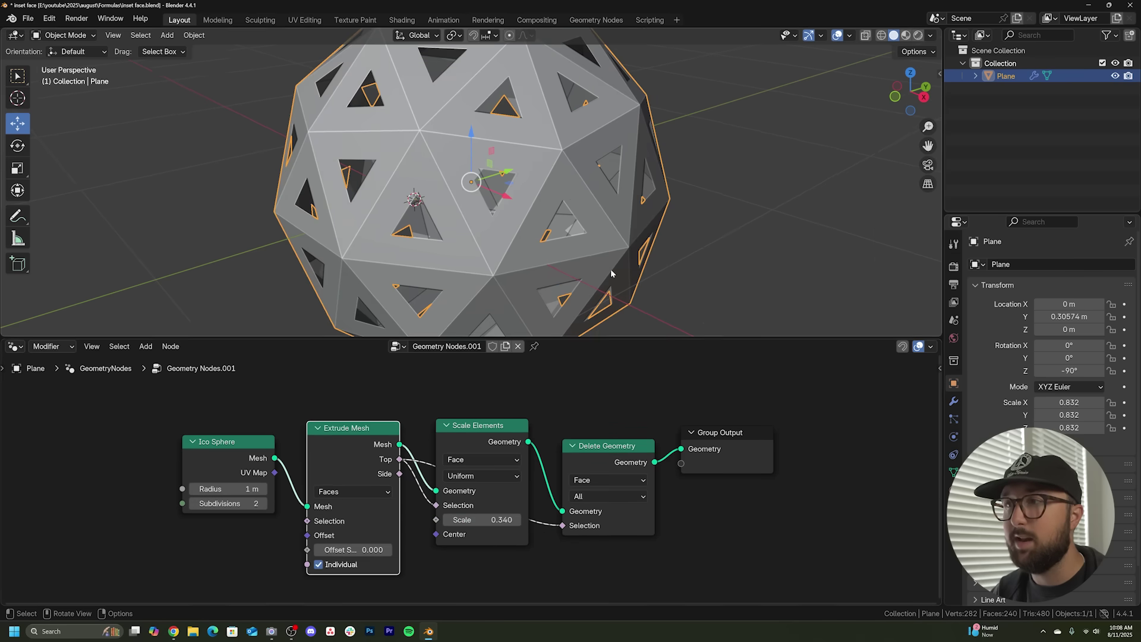
mouse_move(479, 526)
left_mouse_down()
mouse_move(493, 526)
mouse_move(440, 526)
mouse_move(482, 525)
left_mouse_up()
left_click_drag(608, 453, 582, 436)
left_click_drag(390, 429, 402, 429)
left_click_drag(225, 455, 248, 447)
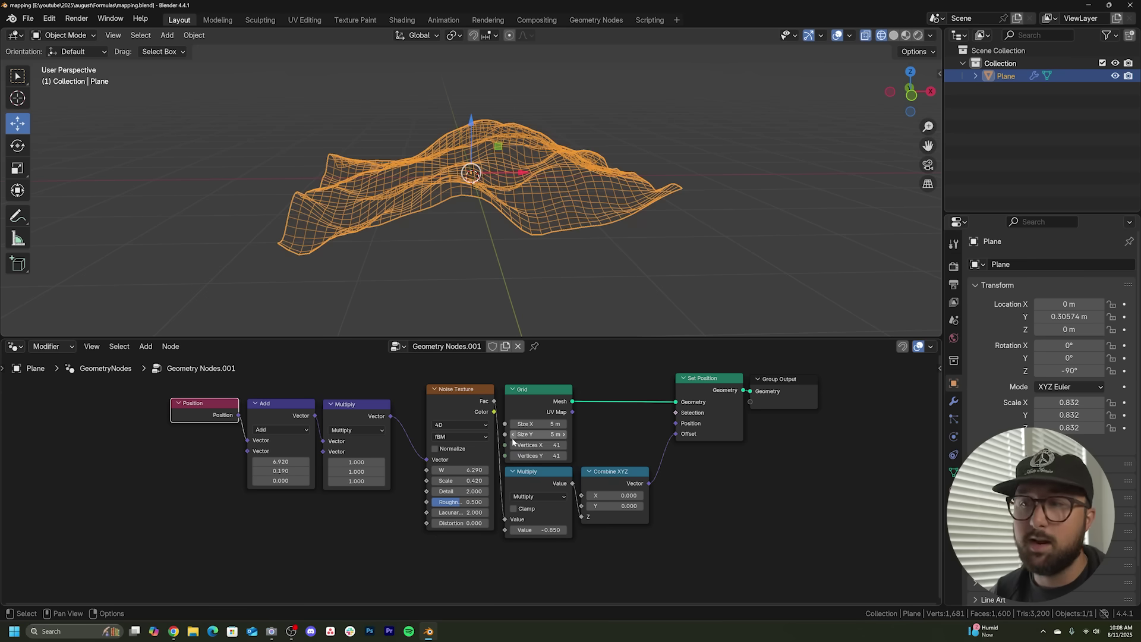
Disconnect the mapping chain from Noise Texture and raise the noise W to 9.640.
middle_click_drag(518, 439, 479, 463)
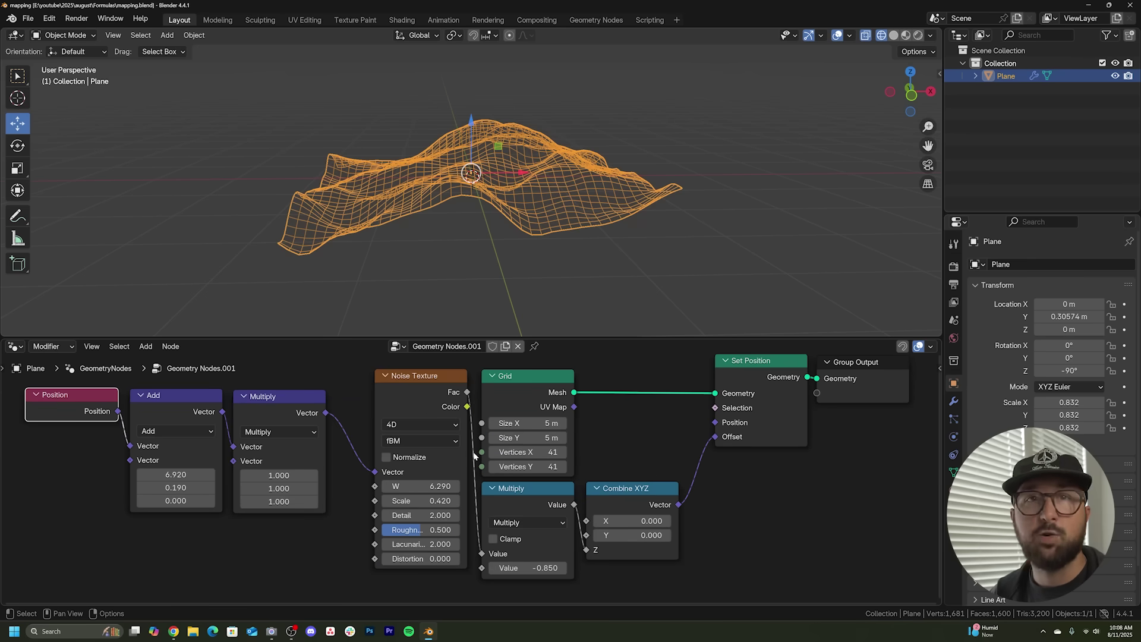
scroll(475, 455, "down", 1)
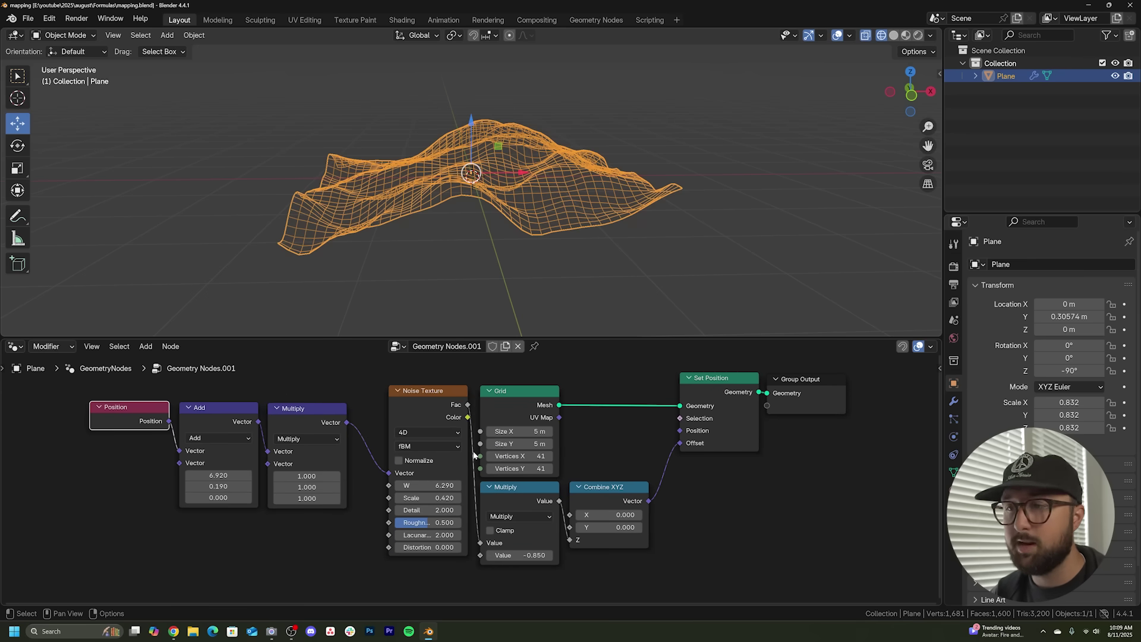
key("ctrl+z")
scroll(475, 455, "down", 1)
scroll(473, 464, "up", 1)
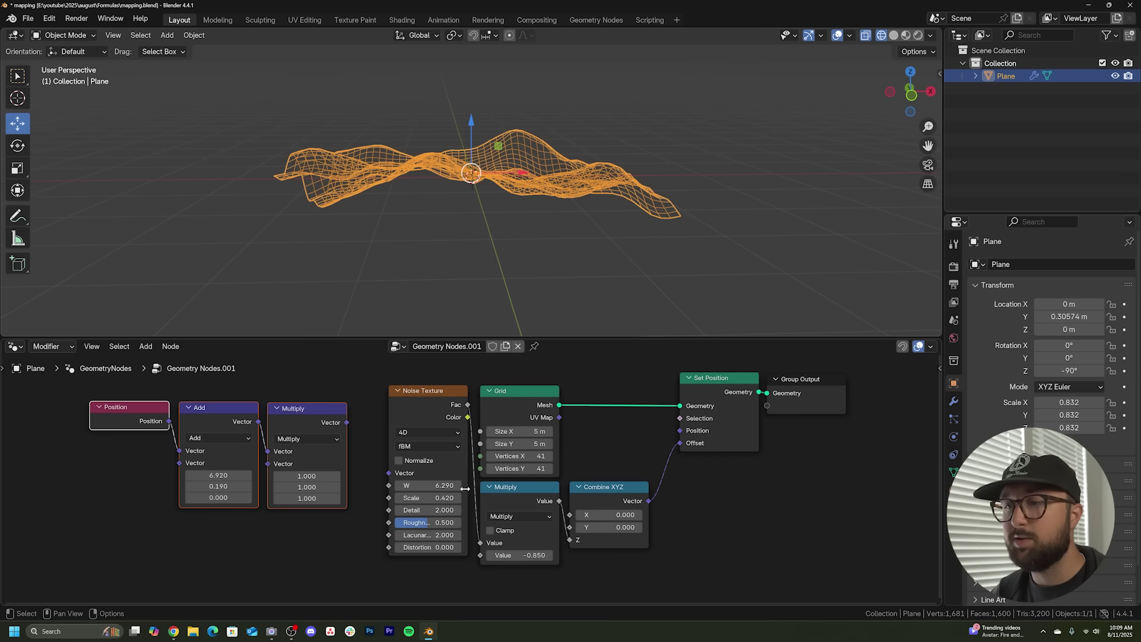
left_click_drag(444, 486, 501, 486)
Delete the old vector-math Add and Multiply nodes, keeping the Position node.
scroll(445, 486, "up", 2)
middle_click_drag(285, 444, 351, 443)
scroll(351, 443, "down", 1)
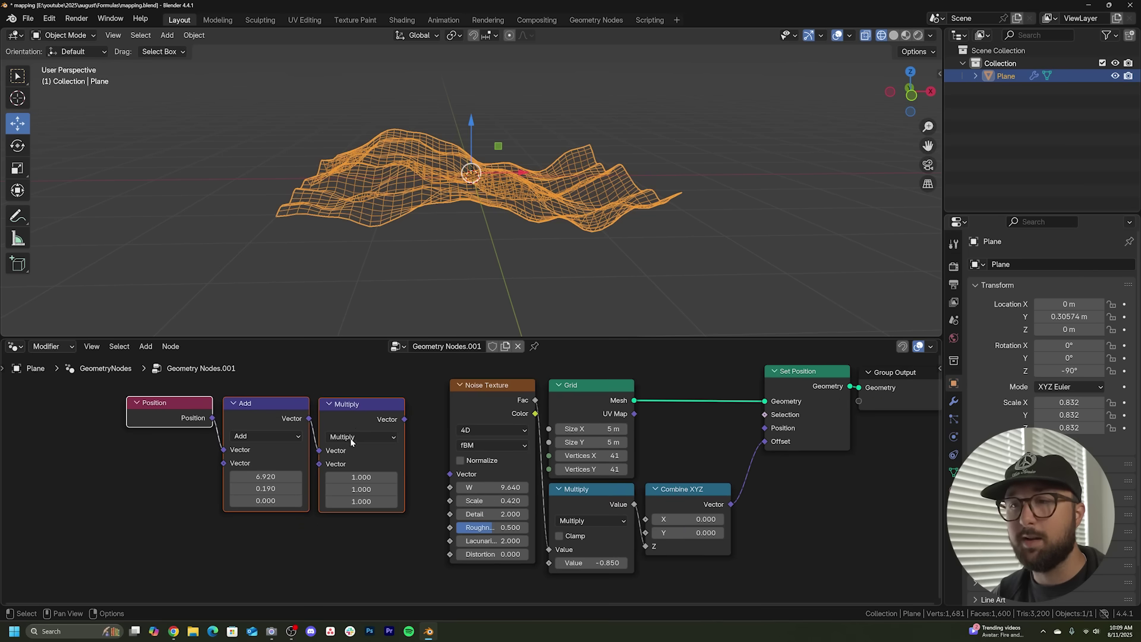
left_click(360, 408)
left_click(268, 403)
left_click(169, 404)
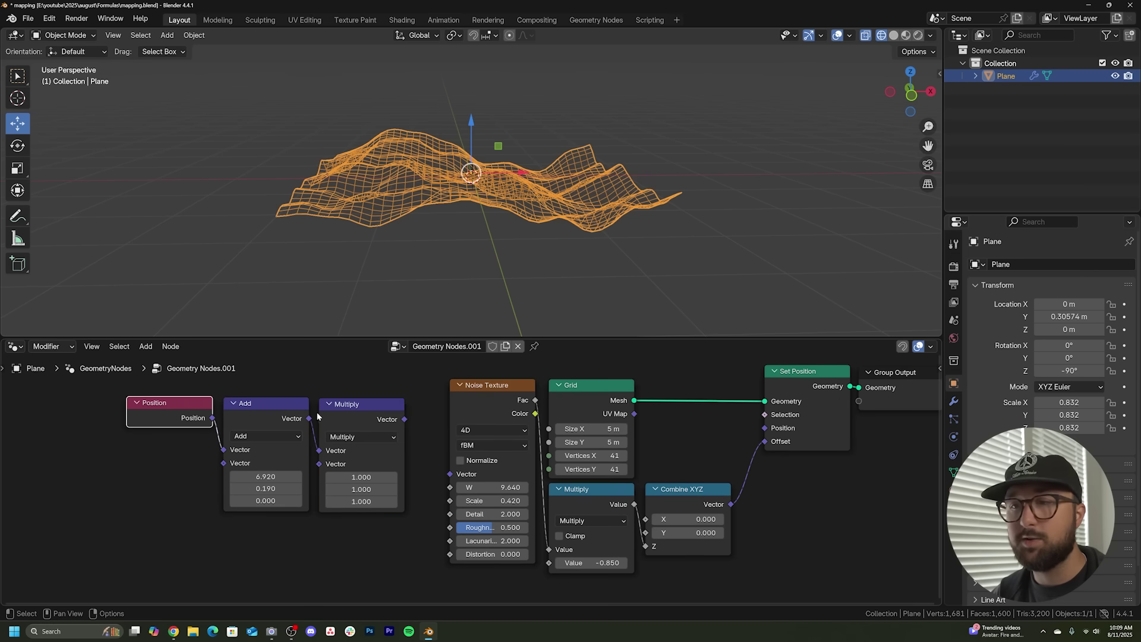
left_click(151, 416, "shift")
key("Delete")
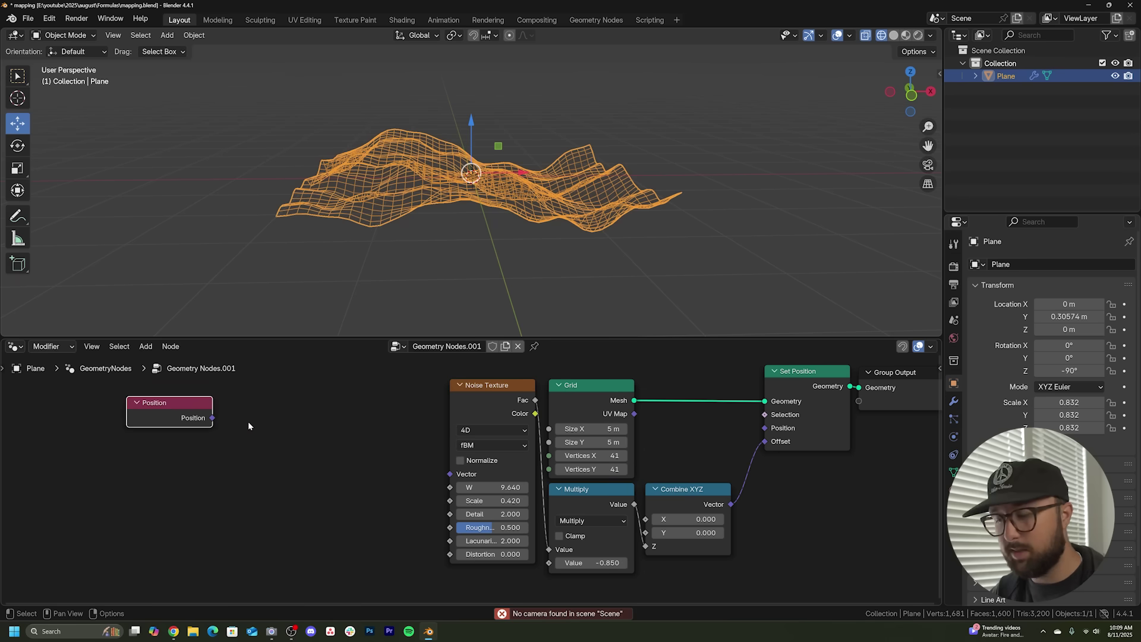
left_click(248, 422)
Add a Vector Math Add node via 'vect' search and duplicate it.
key("shift+a")
left_click(216, 360)
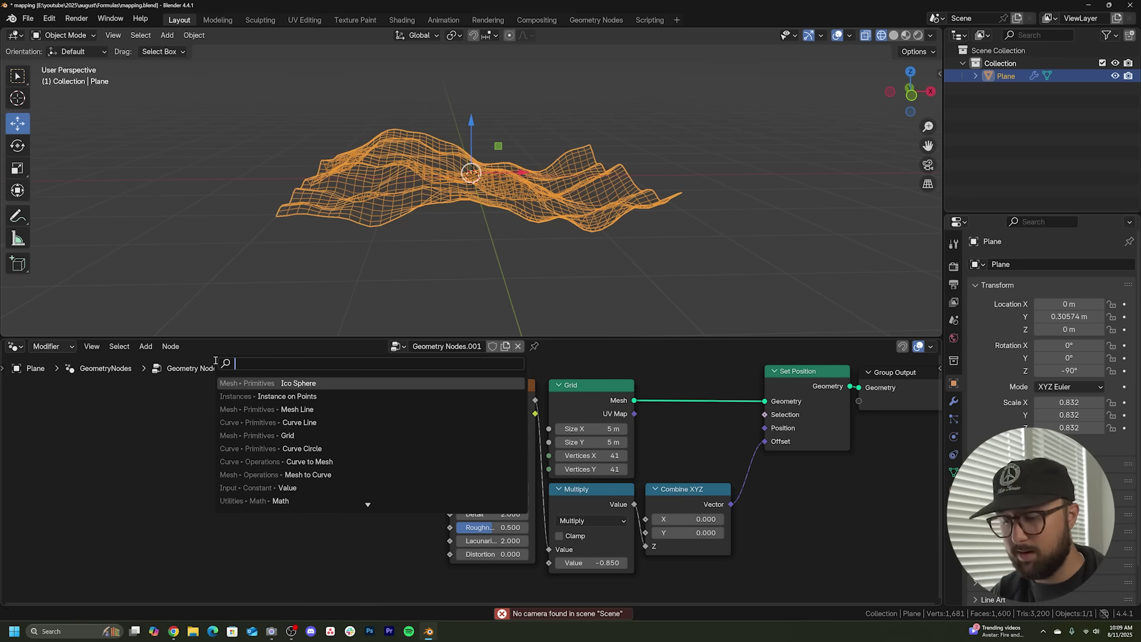
type("vect")
left_click(318, 409)
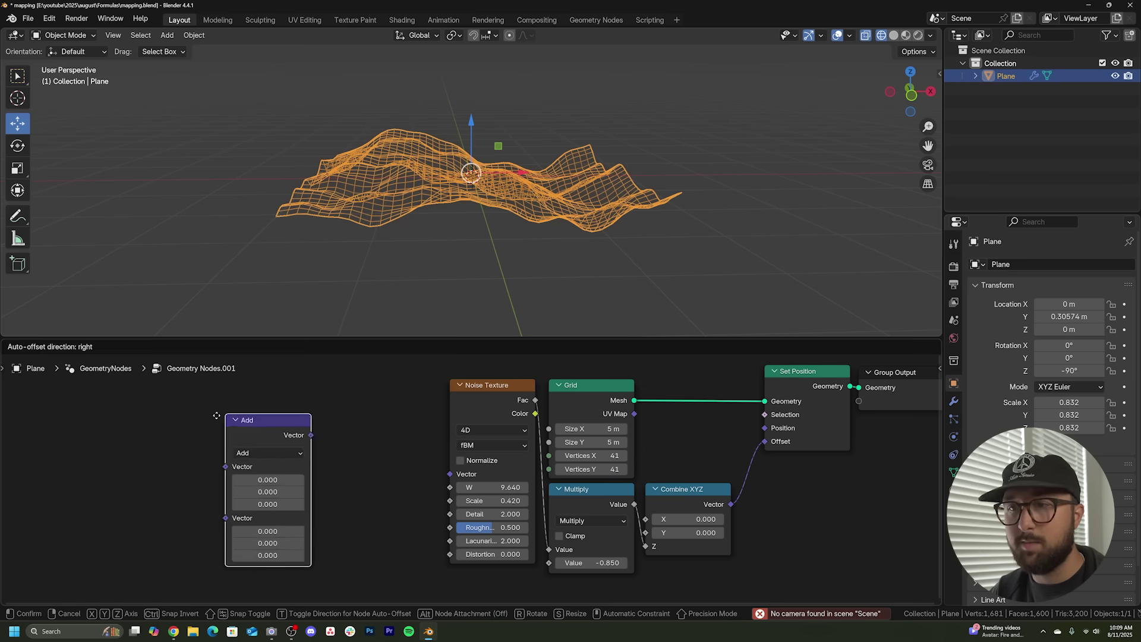
left_click(215, 409)
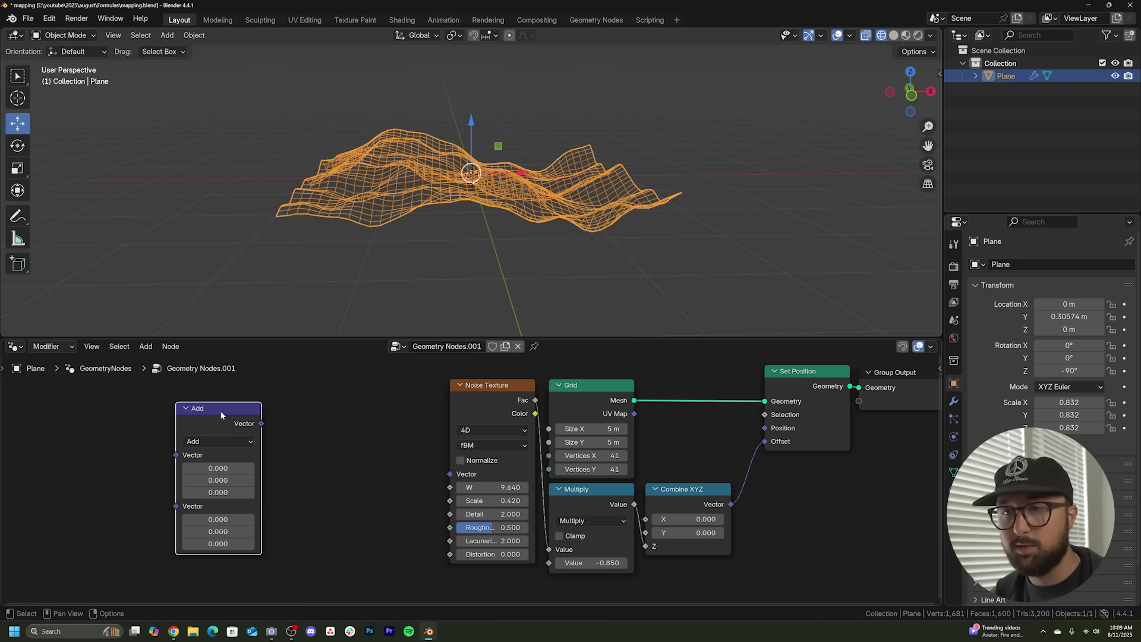
key("shift+d")
Place the duplicated Add node right of the original and rearrange both Add nodes.
left_click(323, 416)
middle_click_drag(323, 416, 341, 413)
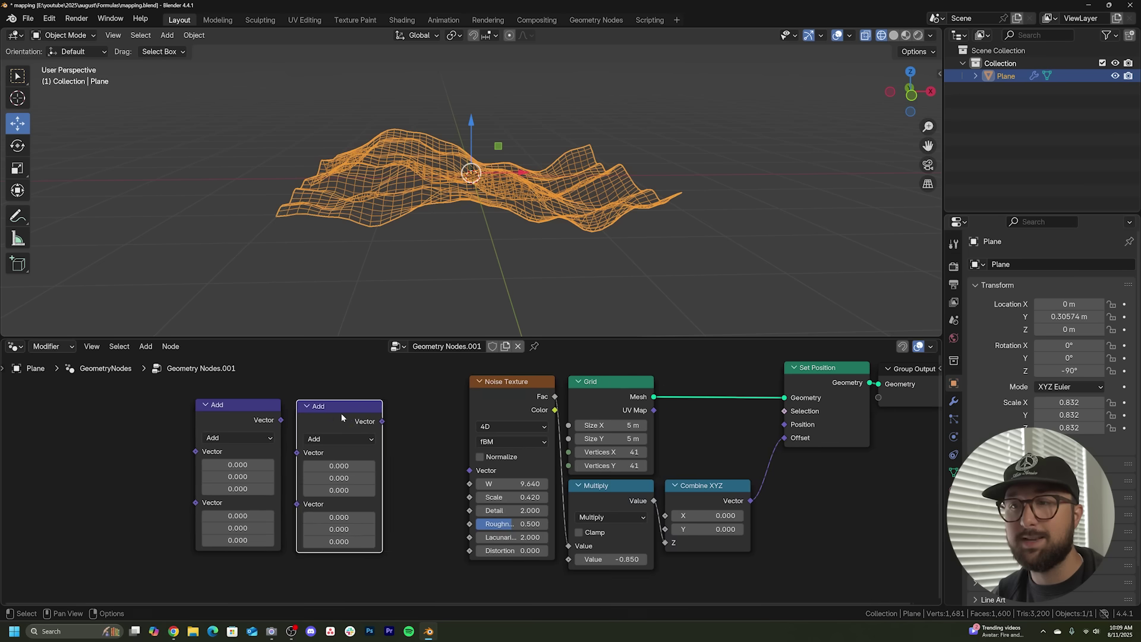
left_click_drag(342, 412, 387, 416)
left_click_drag(250, 410, 282, 424)
Add a Position node and chain it through both Add nodes into the Noise Texture Vector.
key("shift+a")
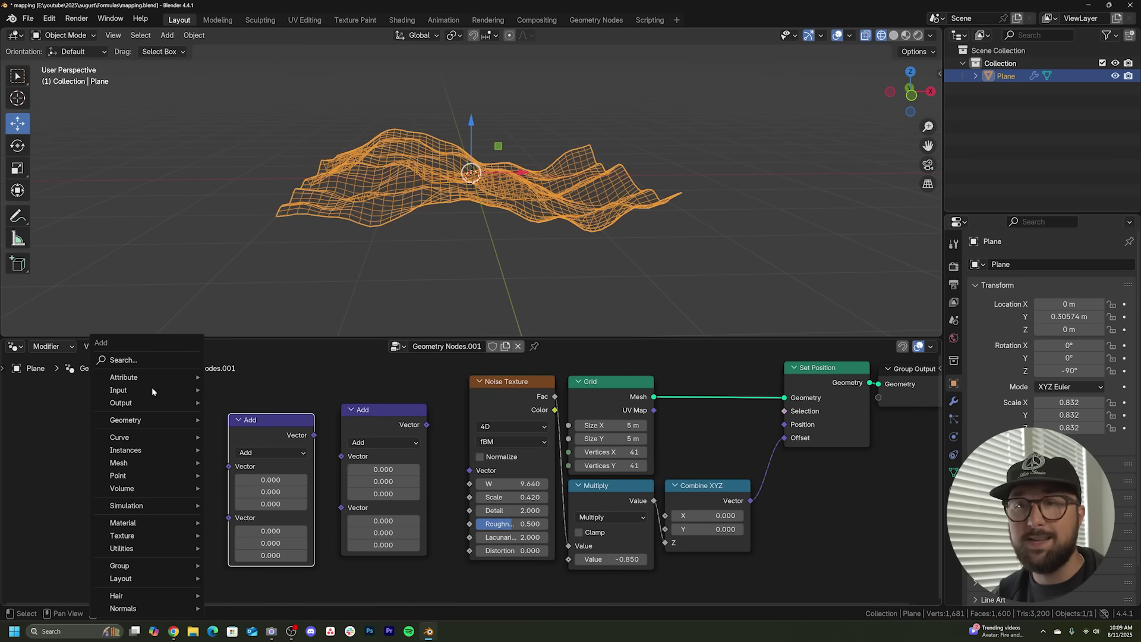
type("pos")
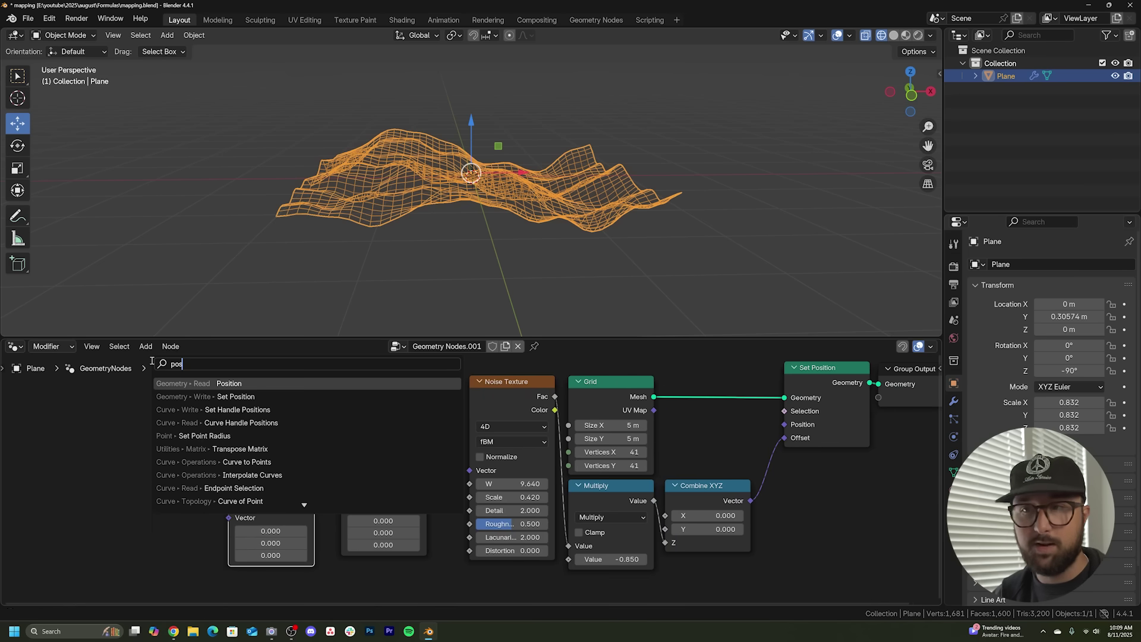
left_click(224, 384)
left_click(92, 432)
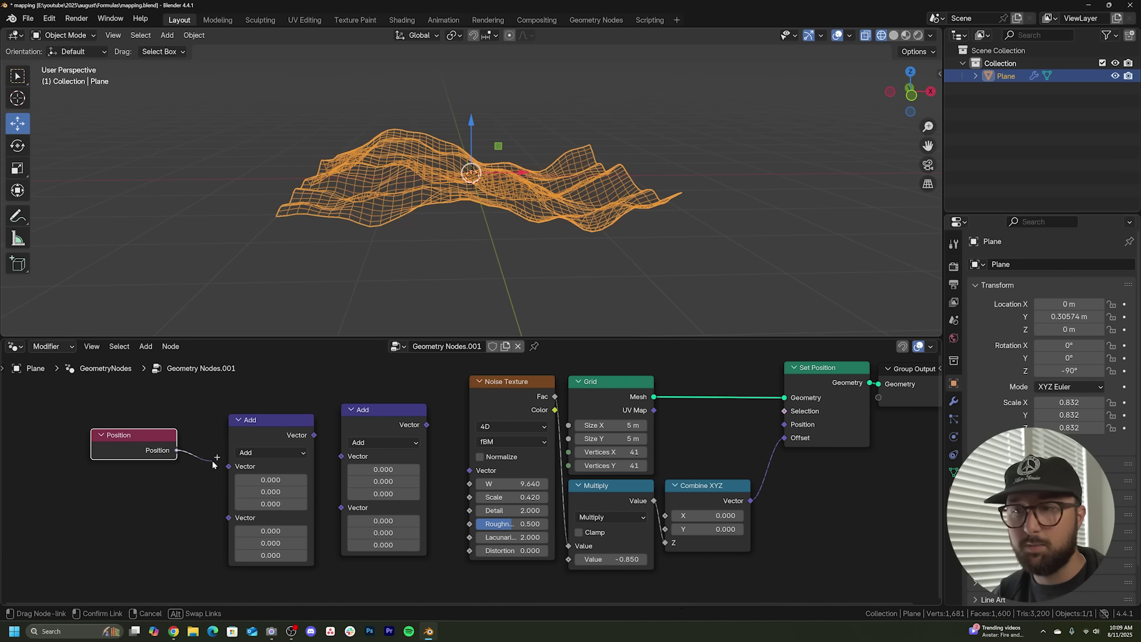
left_click_drag(177, 451, 229, 466)
left_click_drag(314, 435, 341, 455)
left_click_drag(426, 424, 470, 471)
left_click_drag(270, 493, 300, 493)
Offset the first Add node's values to 1.520, 1.490 and 4.440.
middle_click_drag(639, 211, 618, 231)
left_click_drag(271, 493, 279, 516)
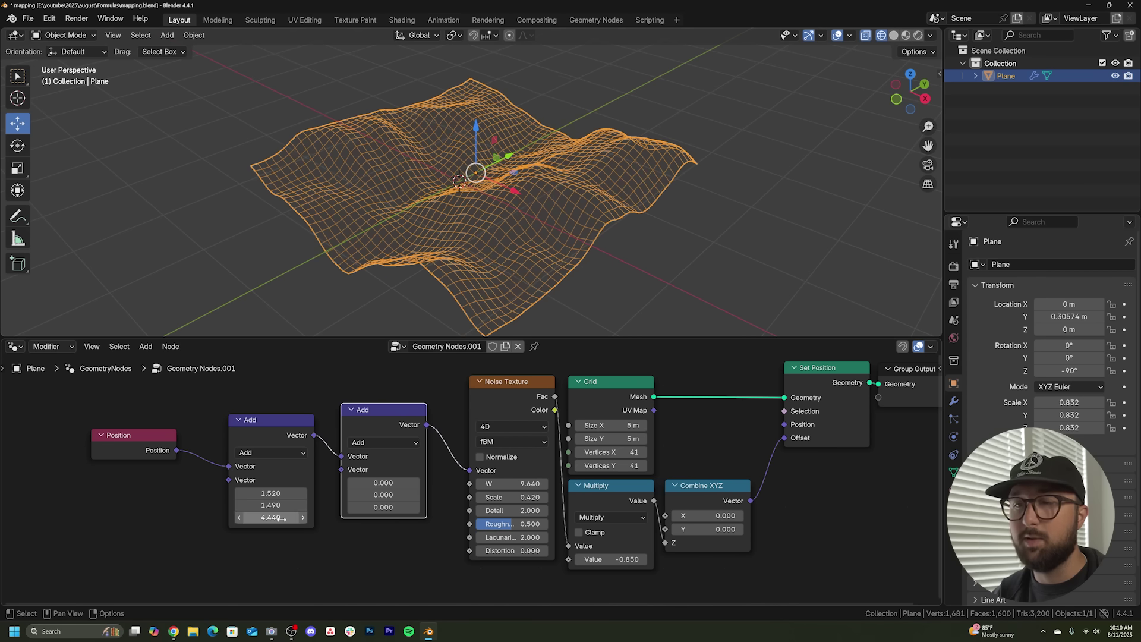
left_click(368, 441)
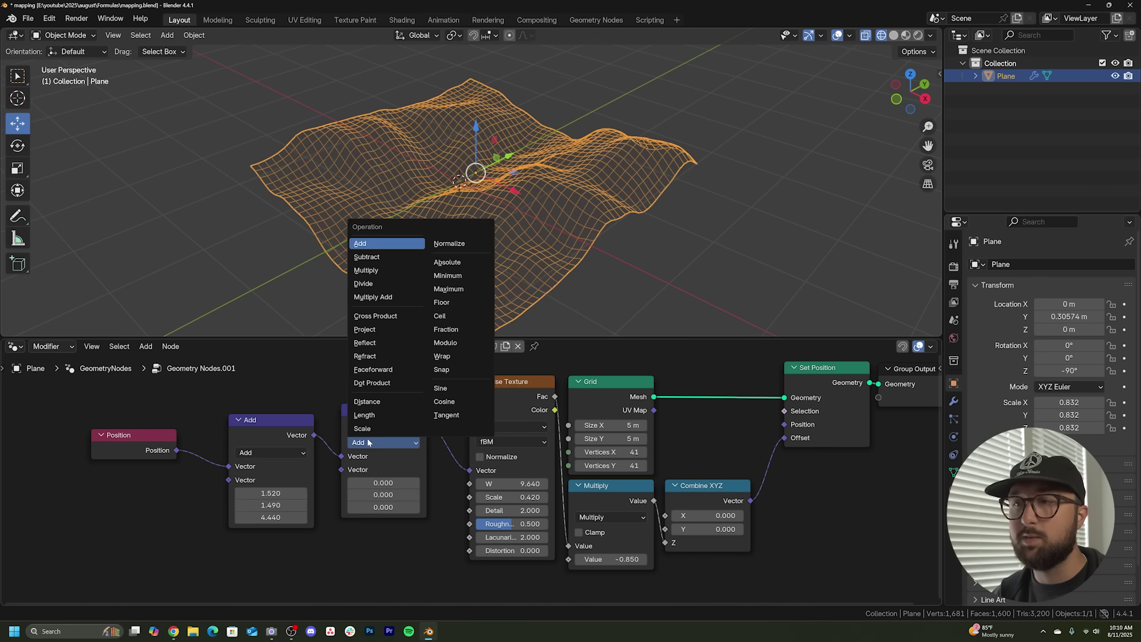
Switch the second vector node to Multiply with factors of 0.970, then raise the first.
left_click(381, 270)
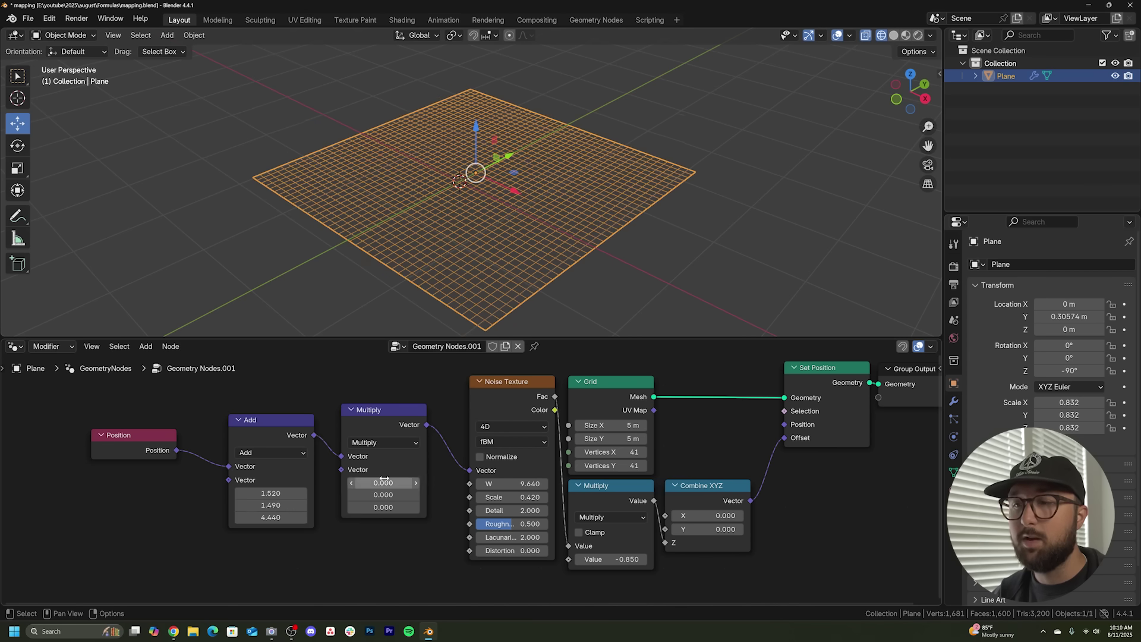
mouse_move(383, 479)
left_mouse_down()
mouse_move(384, 508)
mouse_move(635, 512)
mouse_move(601, 497)
left_mouse_up()
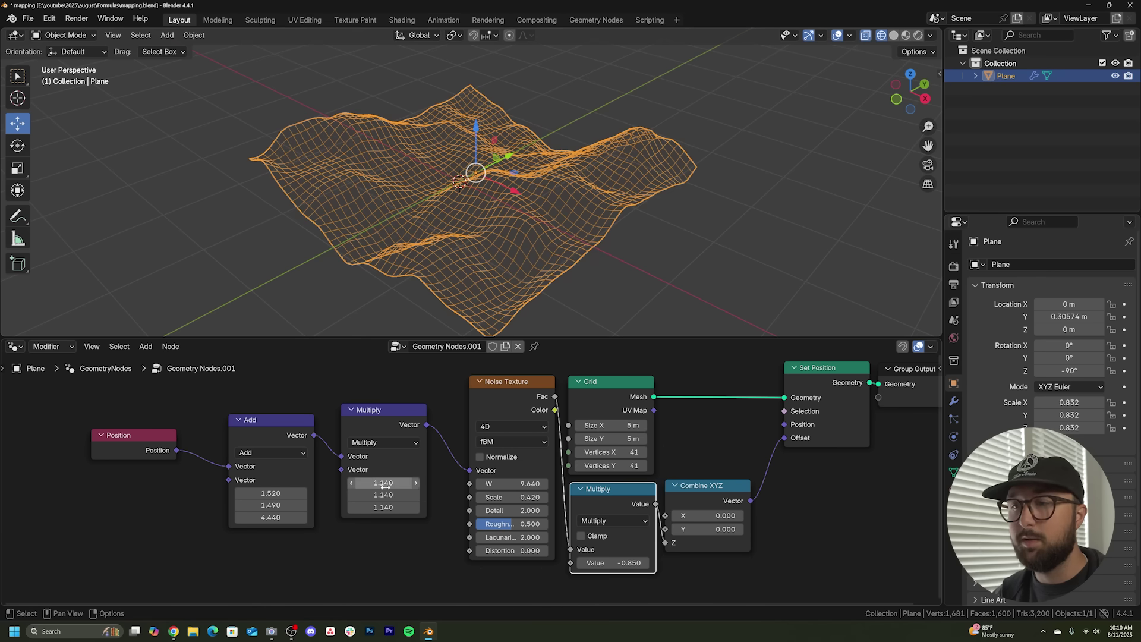
left_click_drag(386, 484, 505, 485)
Tune the first Multiply factor to 0.640, then tidy the Add and Position nodes.
middle_click_drag(554, 269, 541, 214)
left_click_drag(381, 483, 292, 483)
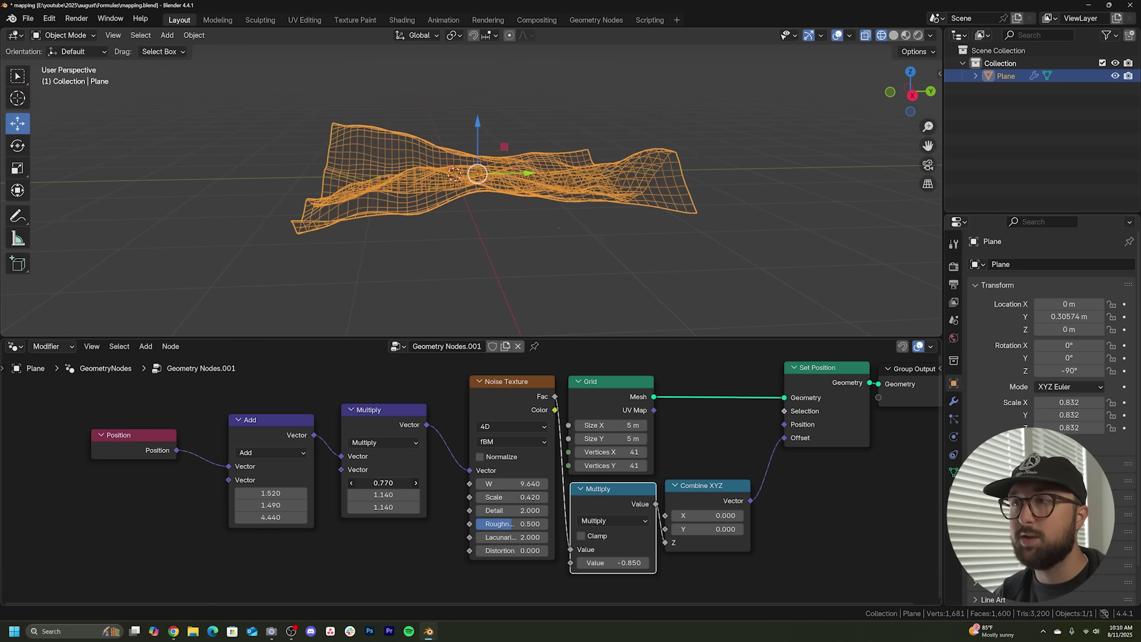
middle_click_drag(523, 265, 617, 261)
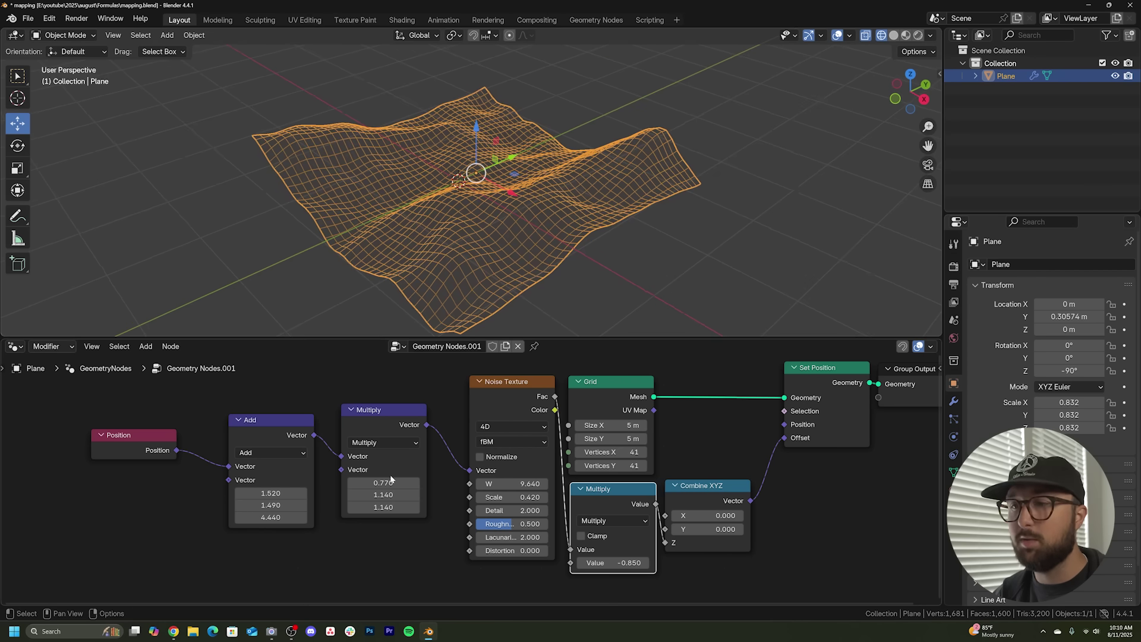
mouse_move(384, 482)
left_mouse_down()
mouse_move(342, 482)
mouse_move(372, 483)
left_mouse_up()
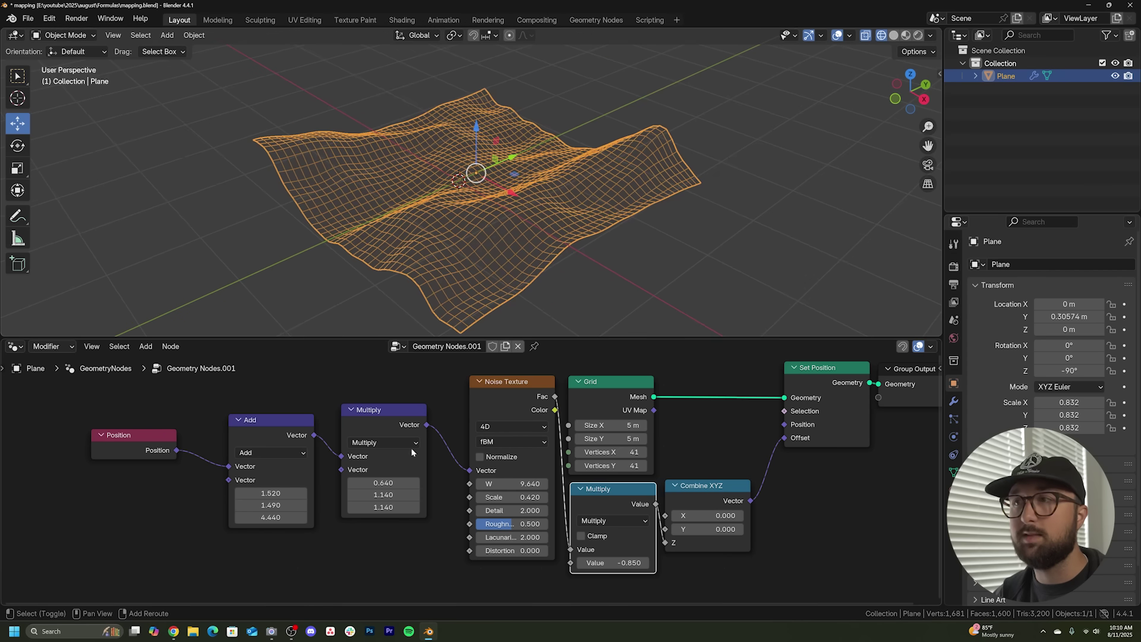
middle_click_drag(547, 244, 595, 244)
left_click_drag(267, 437, 275, 410)
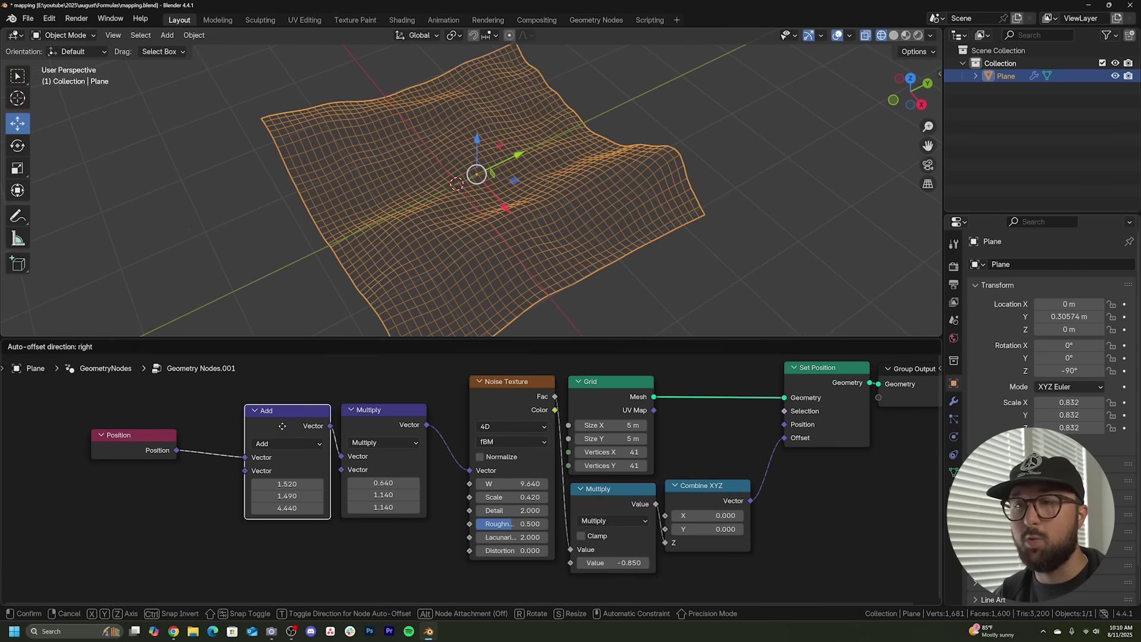
left_click_drag(134, 435, 157, 435)
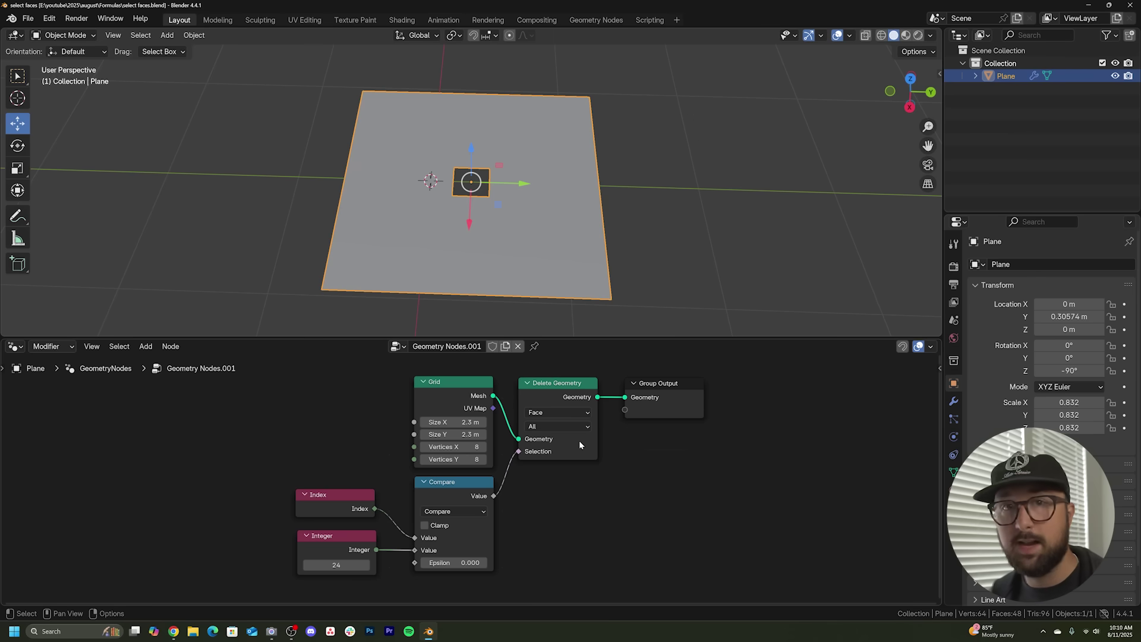
Select the plane and toggle between wireframe and solid viewport shading.
mouse_move(580, 443)
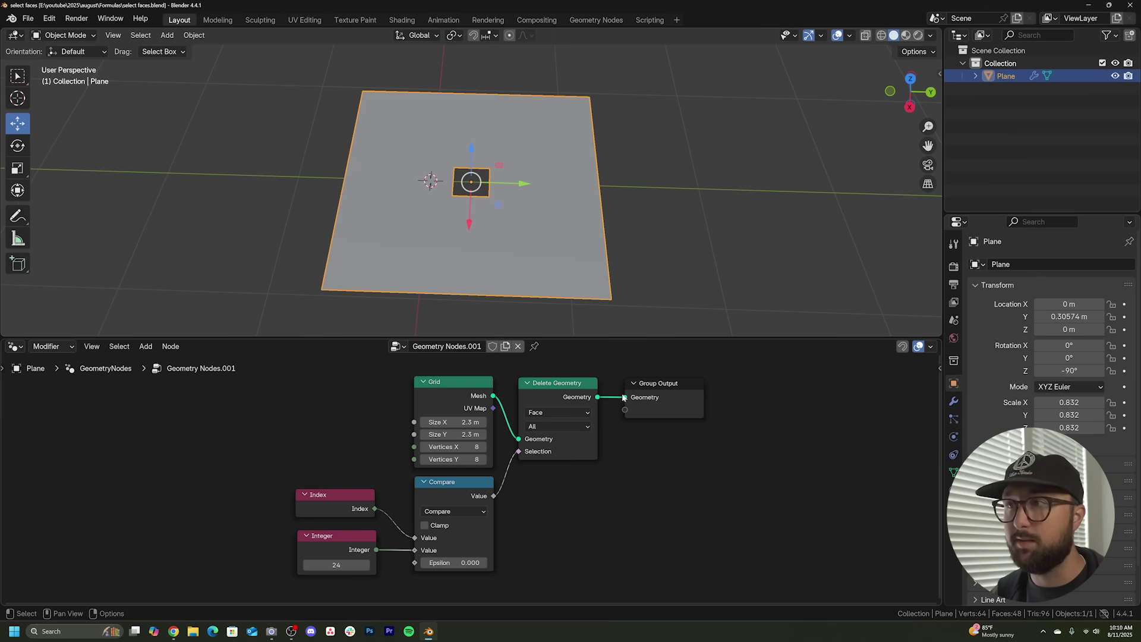
left_click(881, 35)
left_click(530, 155)
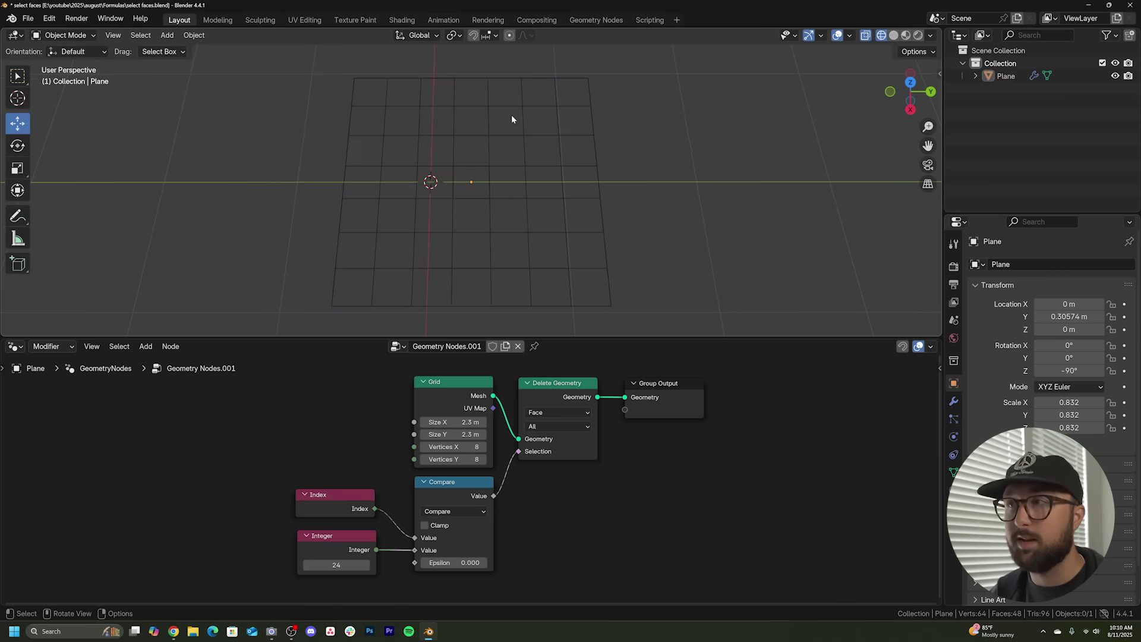
left_click(458, 196)
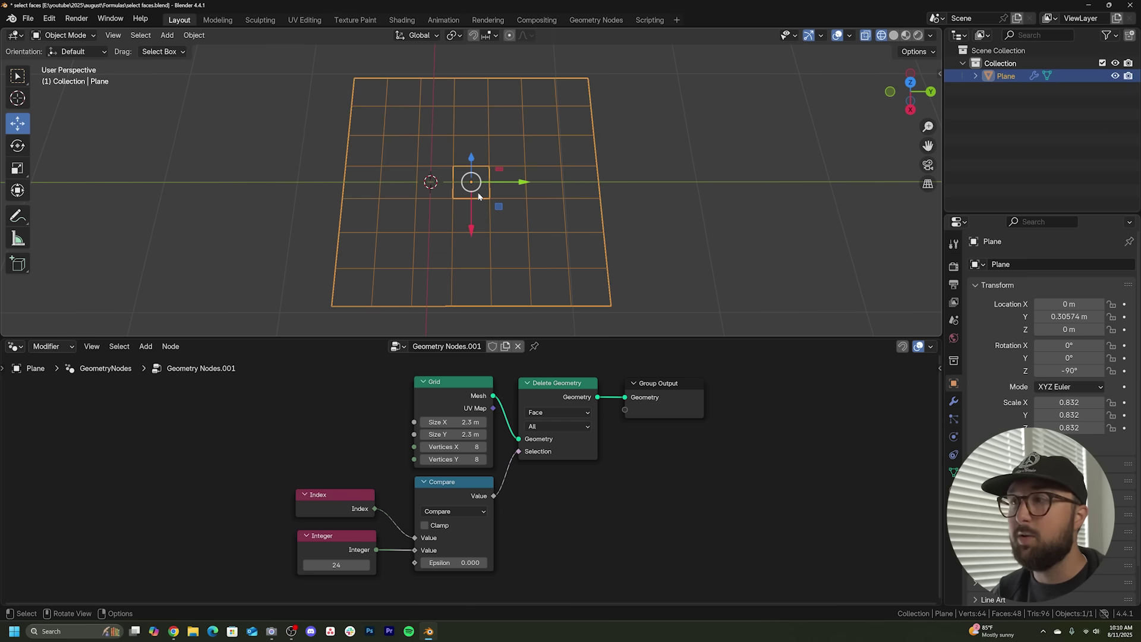
left_click(894, 35)
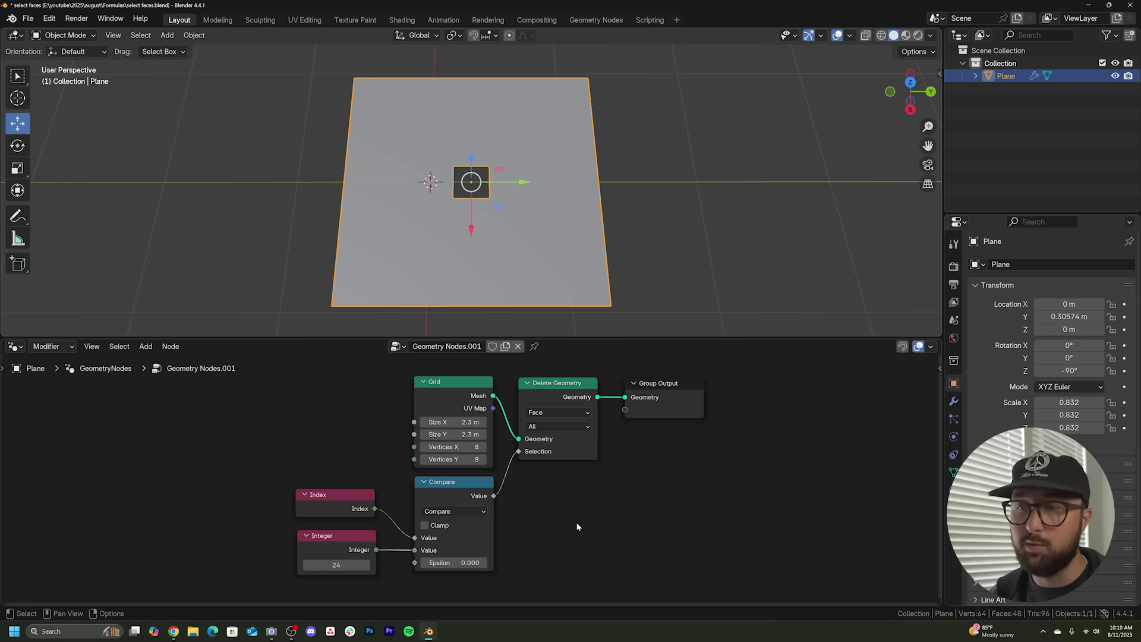
Orbit and zoom onto the plane to inspect the missing face, then view it in wireframe.
middle_click_drag(572, 256, 569, 237)
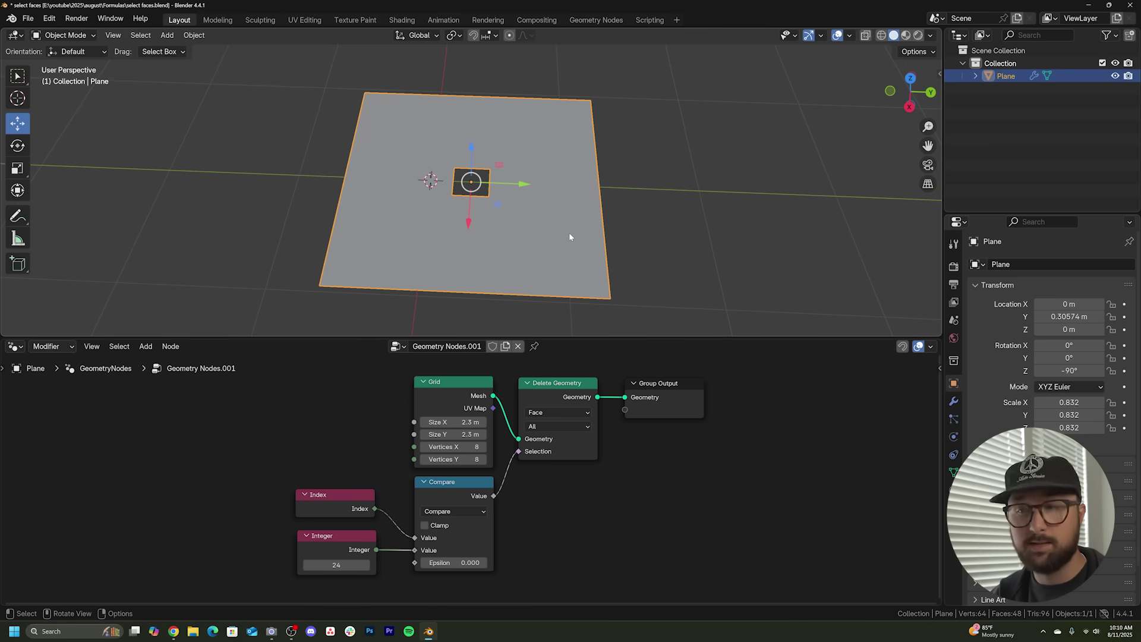
middle_click_drag(424, 104, 427, 125)
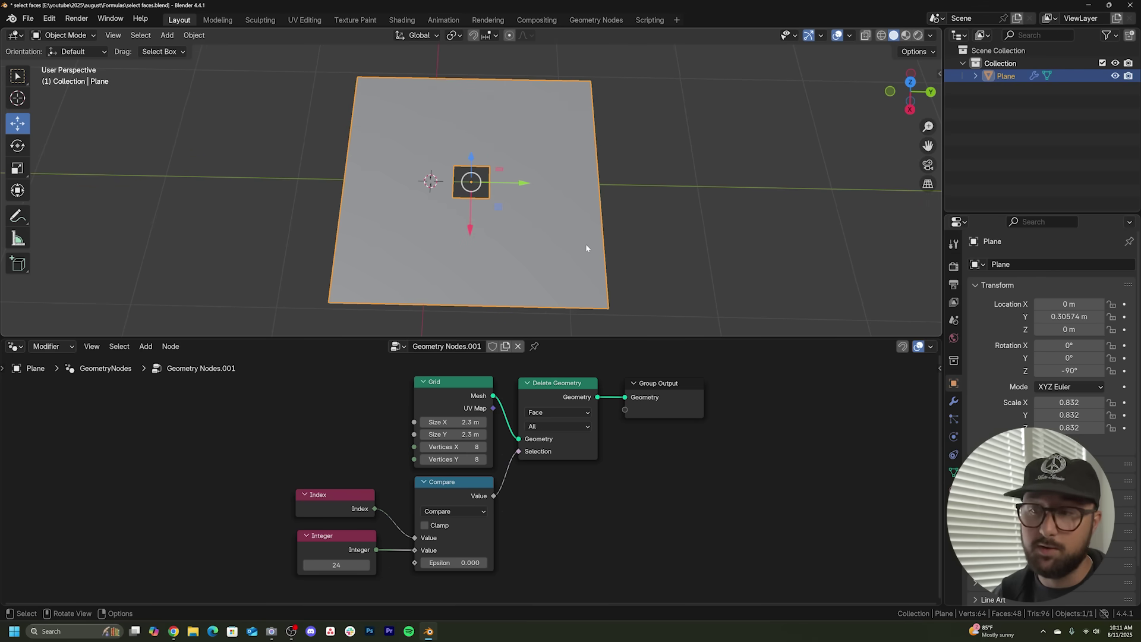
scroll(439, 473, "up", 2)
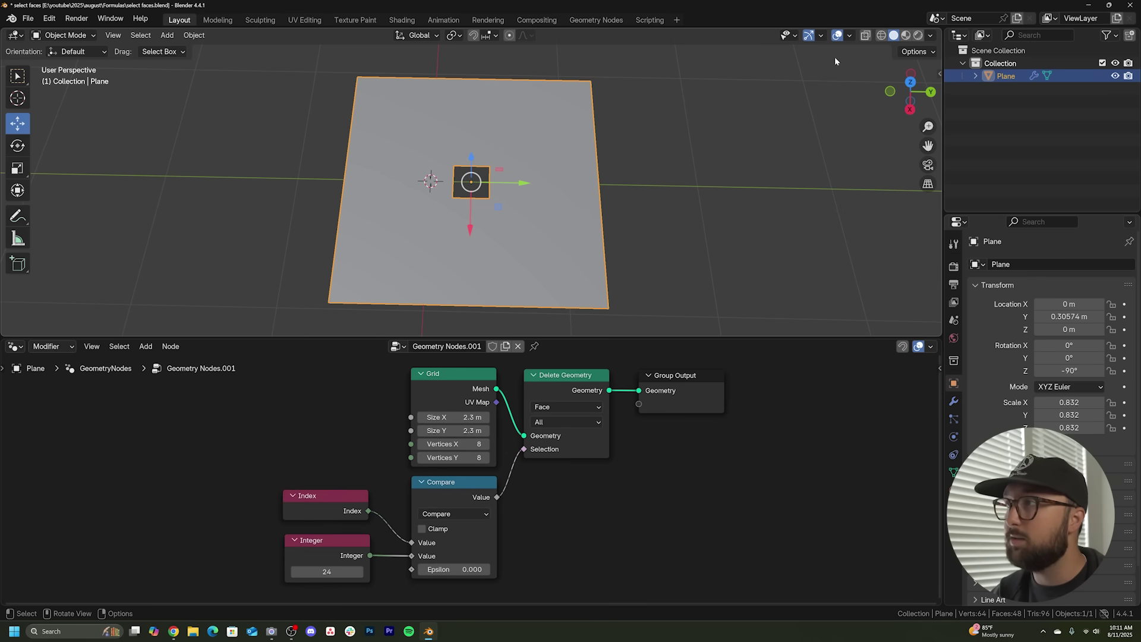
left_click(882, 36)
Return to solid shading, reconnect Integer to Compare's second Value, and scrub the face index.
left_click(894, 35)
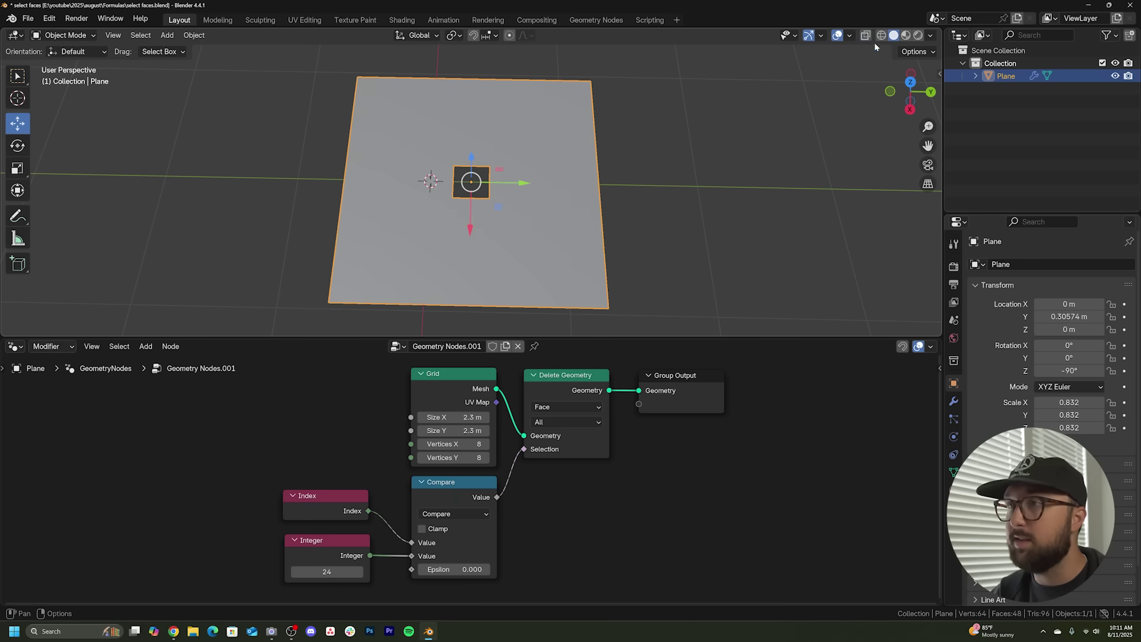
middle_click_drag(494, 483, 497, 468)
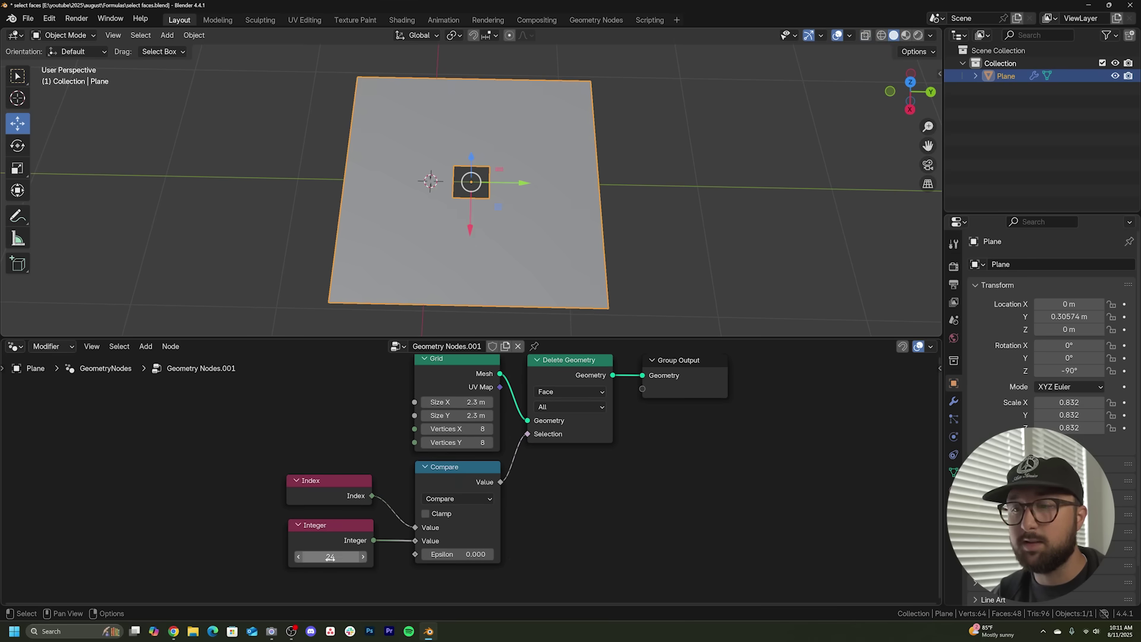
mouse_move(333, 493)
left_mouse_down()
mouse_move(343, 448)
mouse_move(309, 447)
mouse_move(313, 493)
left_mouse_up()
left_click_drag(312, 533, 302, 536)
left_click_drag(415, 540, 447, 543)
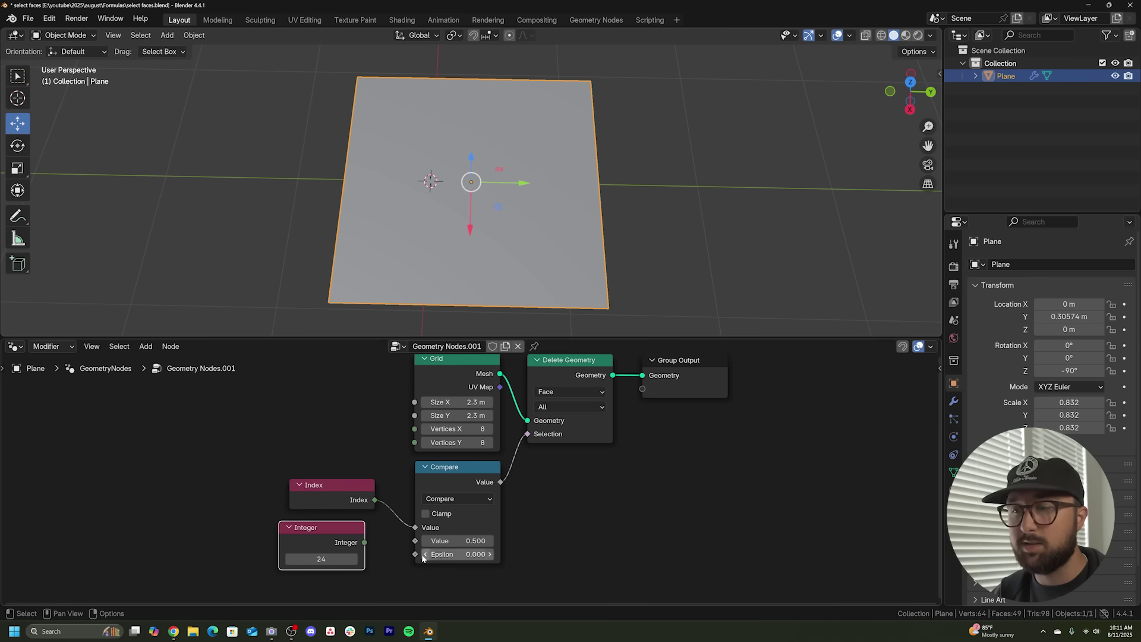
left_click_drag(364, 542, 415, 540)
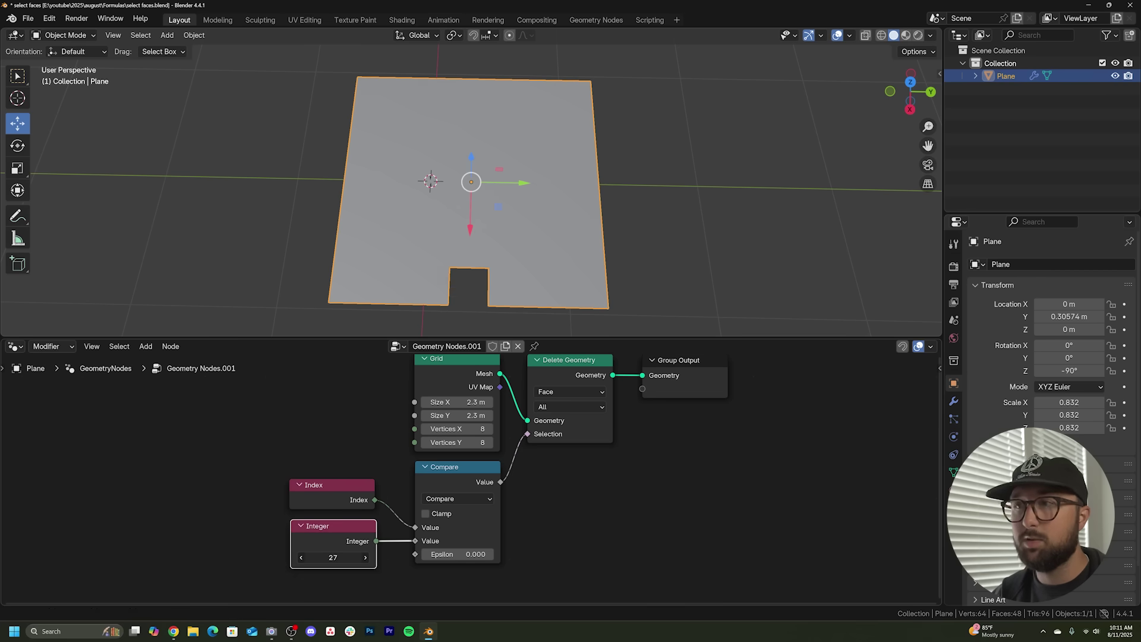
mouse_move(333, 558)
left_mouse_down()
mouse_move(314, 557)
mouse_move(338, 558)
left_mouse_up()
Set the Compare node's Epsilon to 11.5, then lower it until only one face is deleted.
left_click(458, 554)
type("11.5")
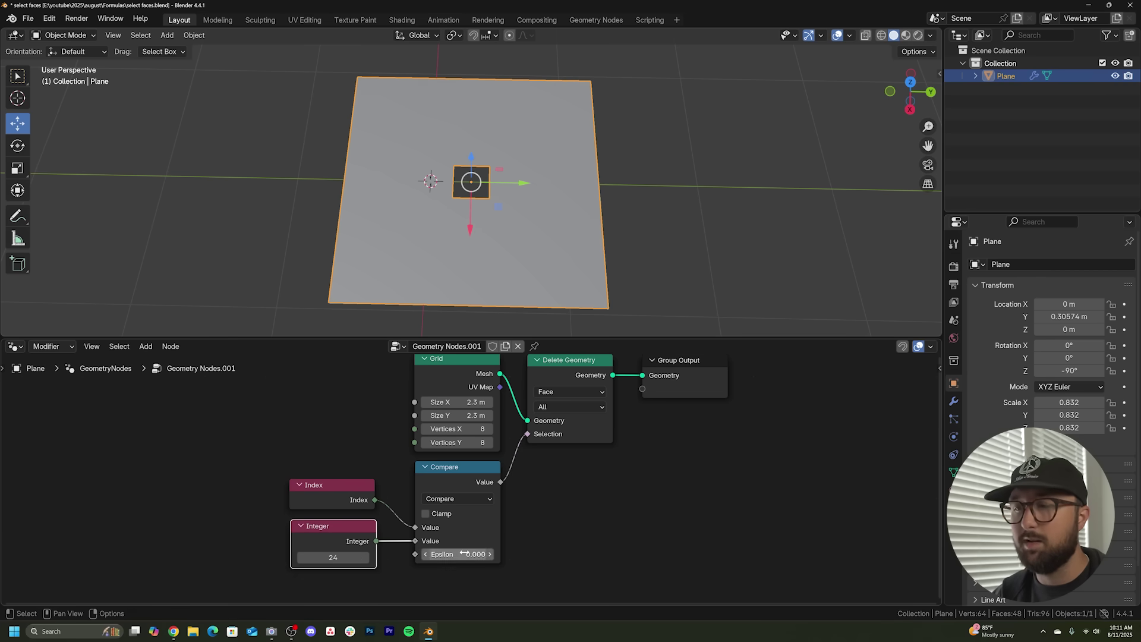
key("Return")
mouse_move(465, 554)
left_mouse_down()
mouse_move(449, 554)
mouse_move(485, 552)
mouse_move(464, 553)
left_mouse_up()
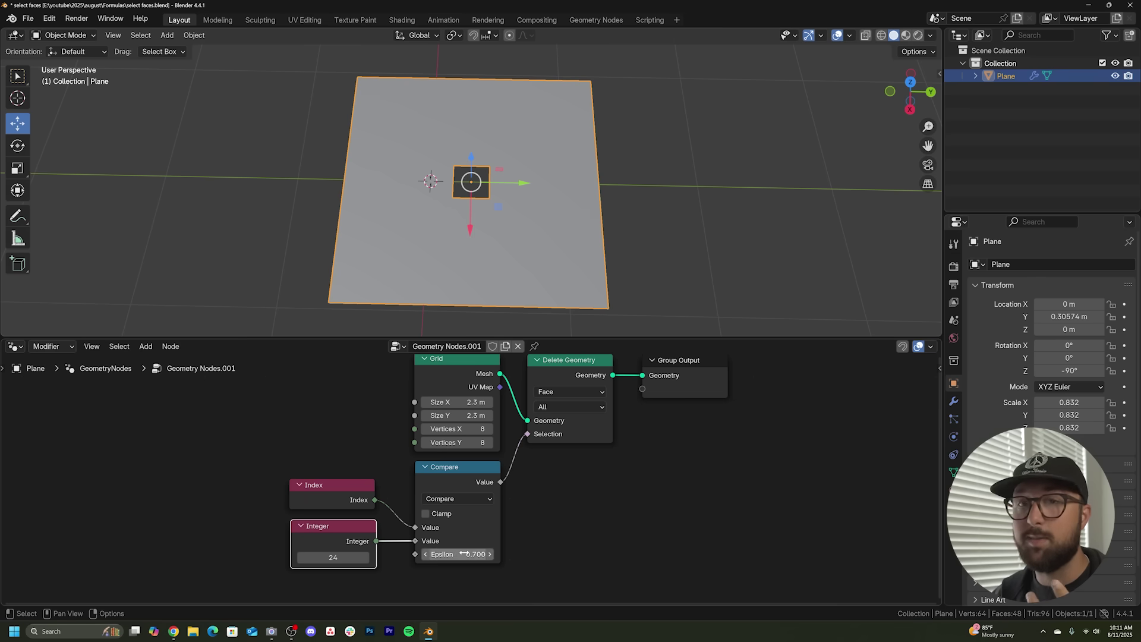
left_click(333, 557)
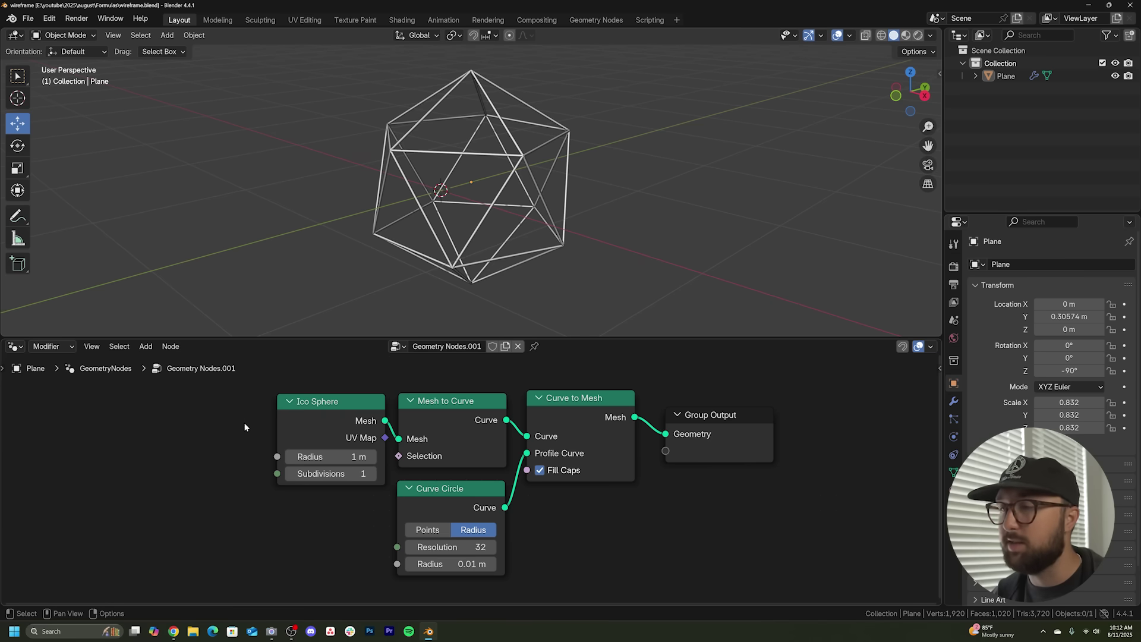
Cut the wireframe chain's links and connect the Ico Sphere directly to Group Output.
right_click(646, 414)
key("Escape")
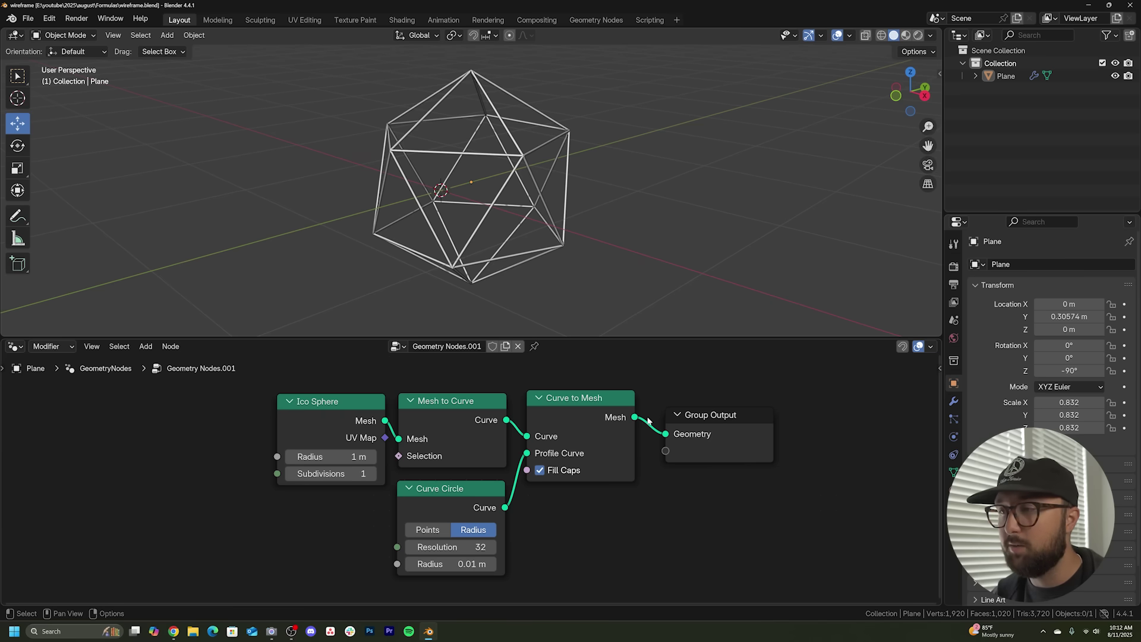
right_click_drag(651, 410, 645, 439, "ctrl")
right_click_drag(522, 412, 514, 437, "ctrl")
left_click_drag(398, 439, 668, 435)
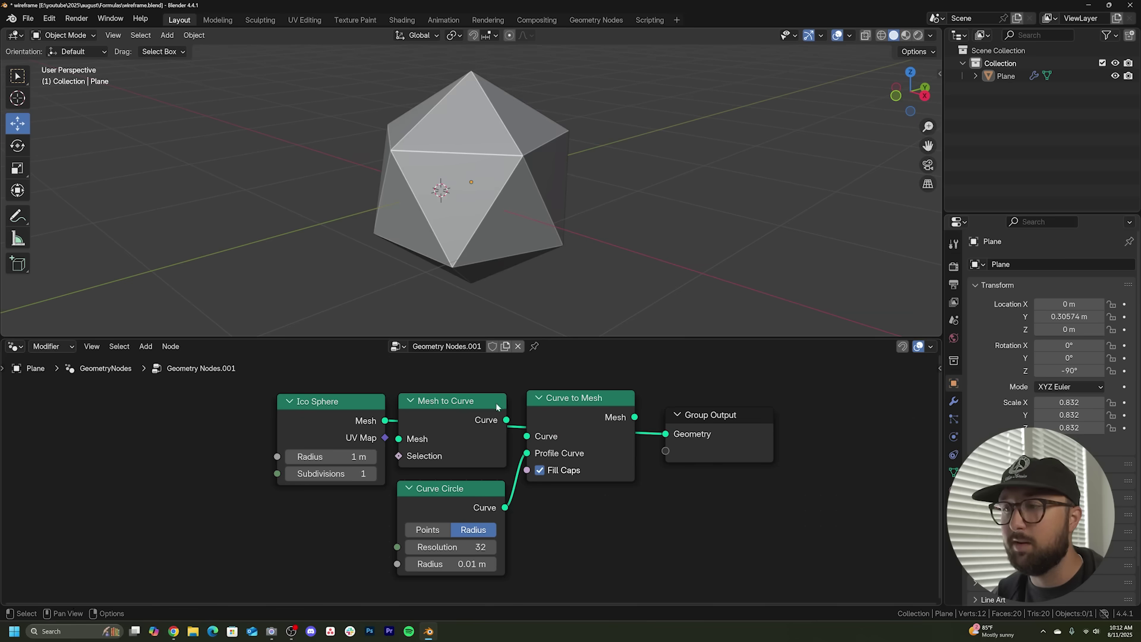
Insert Mesh to Curve and Curve to Mesh, using Curve Circle as the Profile Curve.
left_click_drag(571, 416, 603, 514)
left_click_drag(452, 499, 452, 535)
mouse_move(441, 430)
left_mouse_down()
mouse_move(447, 478)
mouse_move(447, 437)
left_mouse_up()
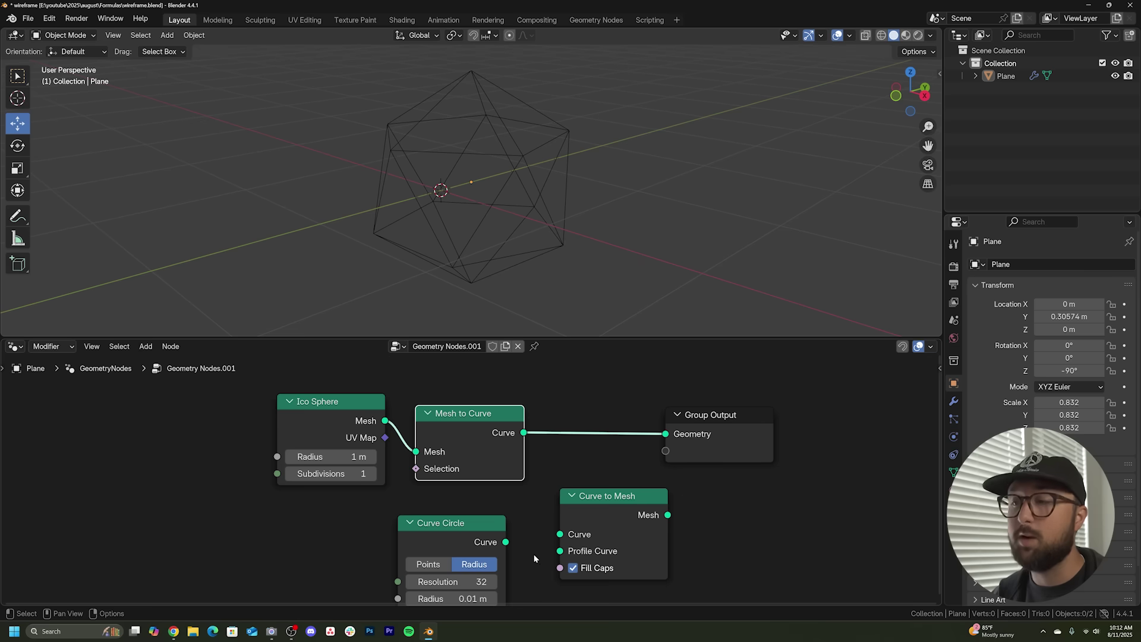
left_click_drag(605, 538, 600, 467)
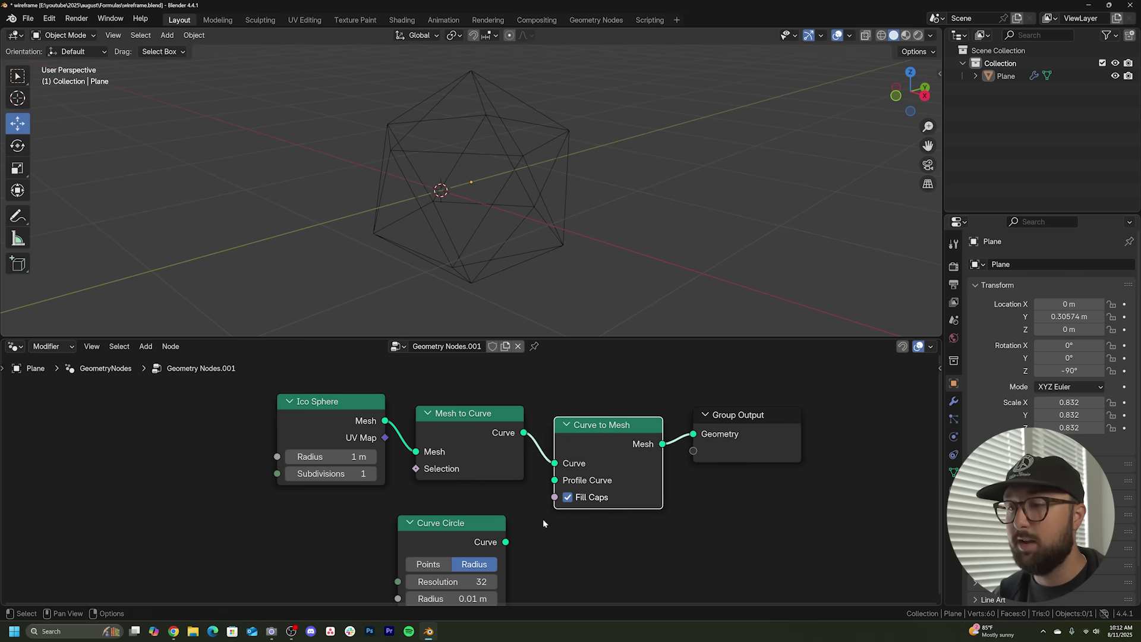
left_click_drag(423, 535, 445, 516)
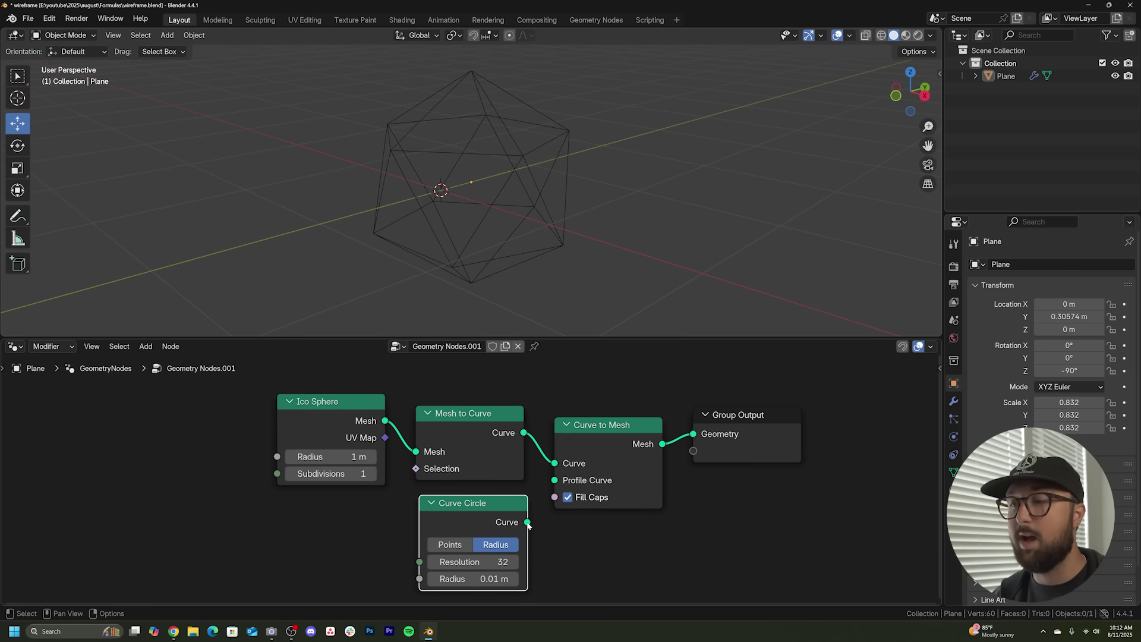
left_click_drag(528, 523, 554, 480)
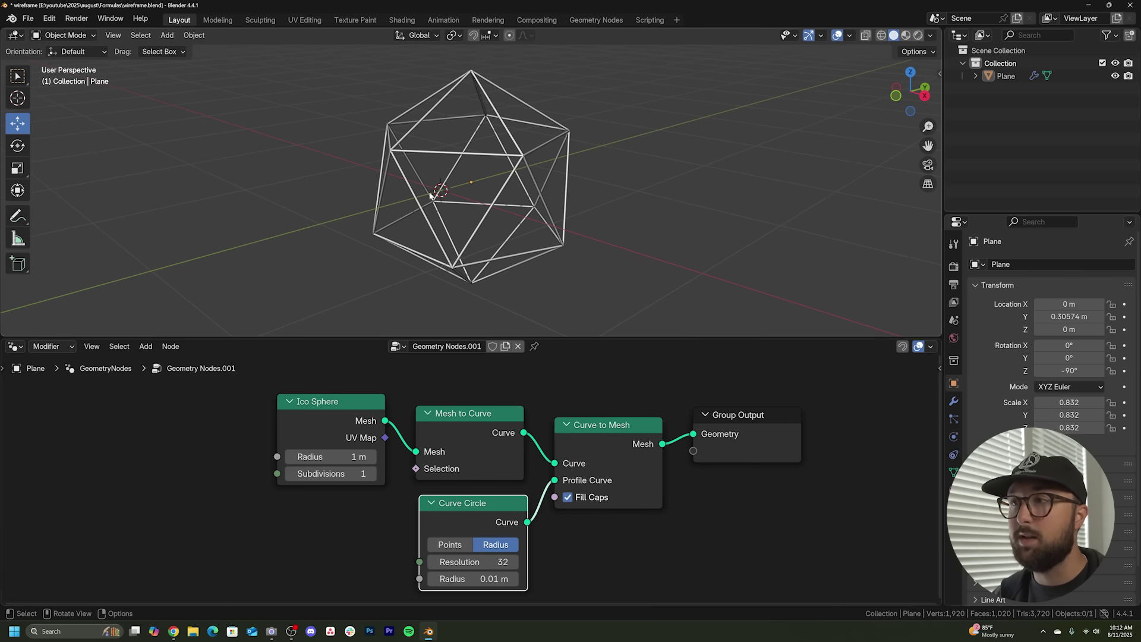
Orbit around the tube-edged ico sphere and nudge the Ico Sphere node down.
middle_click_drag(547, 190, 526, 169)
scroll(586, 198, "up", 3)
scroll(586, 198, "down", 3)
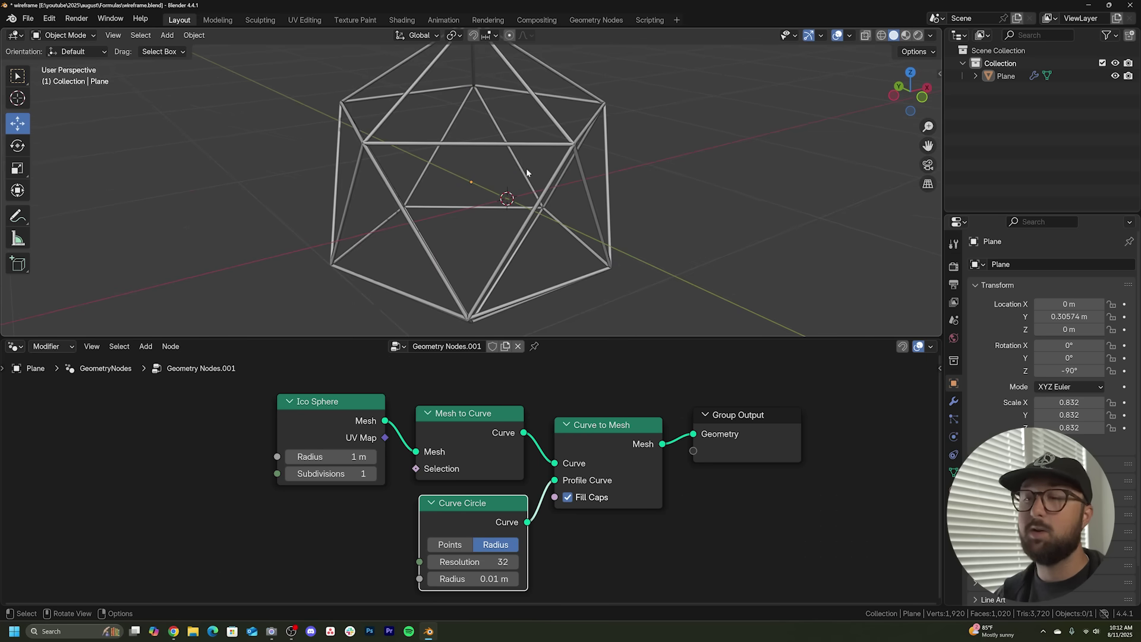
left_click_drag(353, 403, 352, 416)
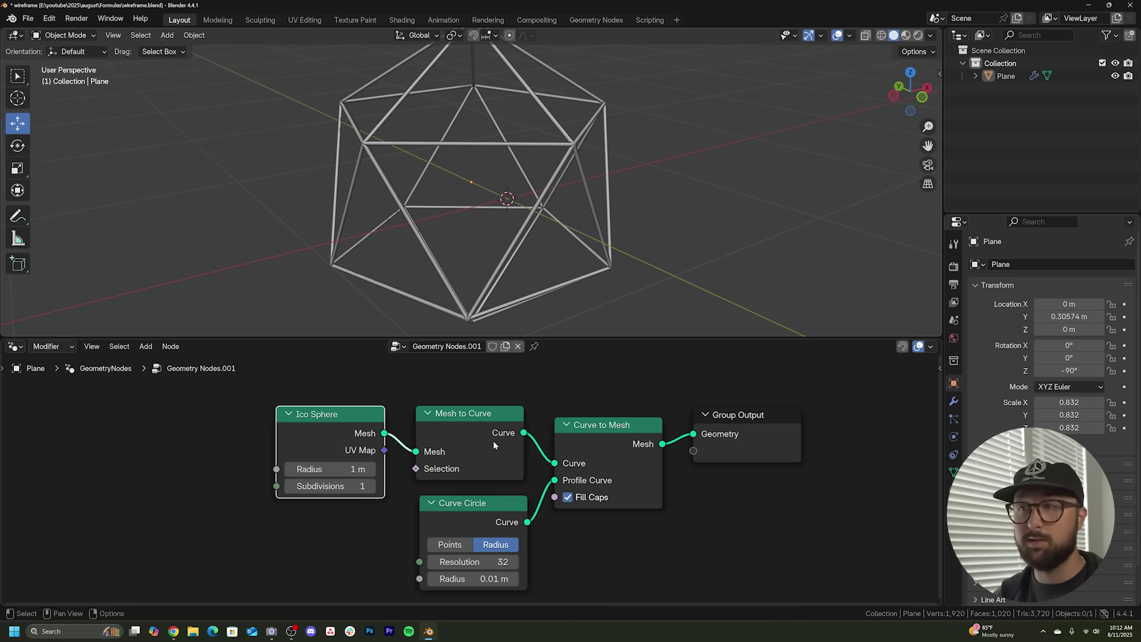
middle_click_drag(561, 324, 635, 173)
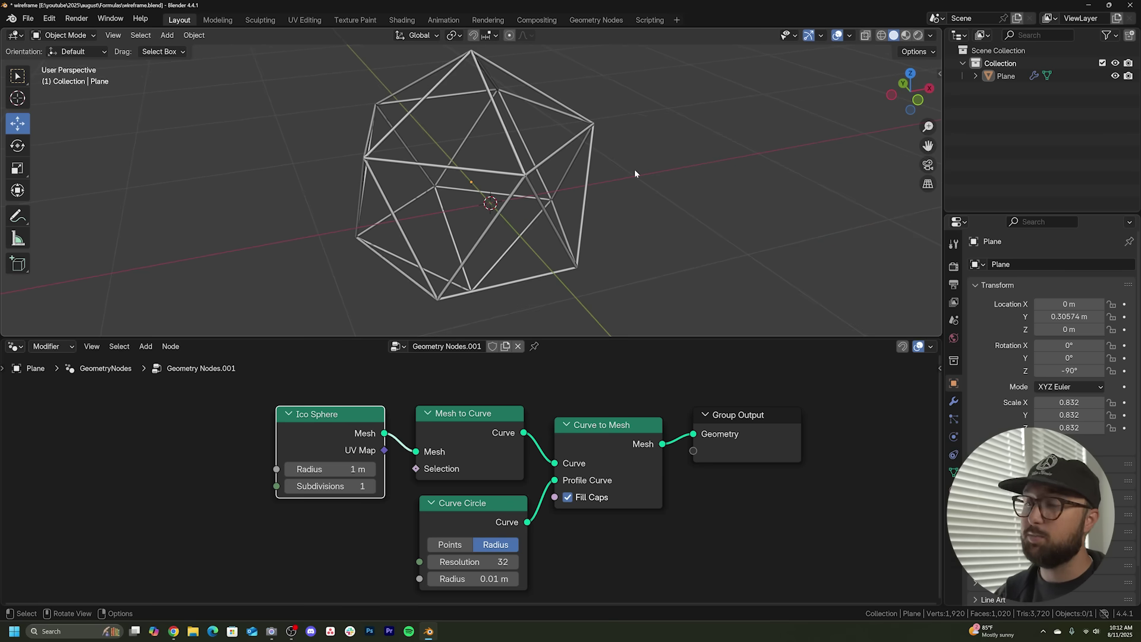